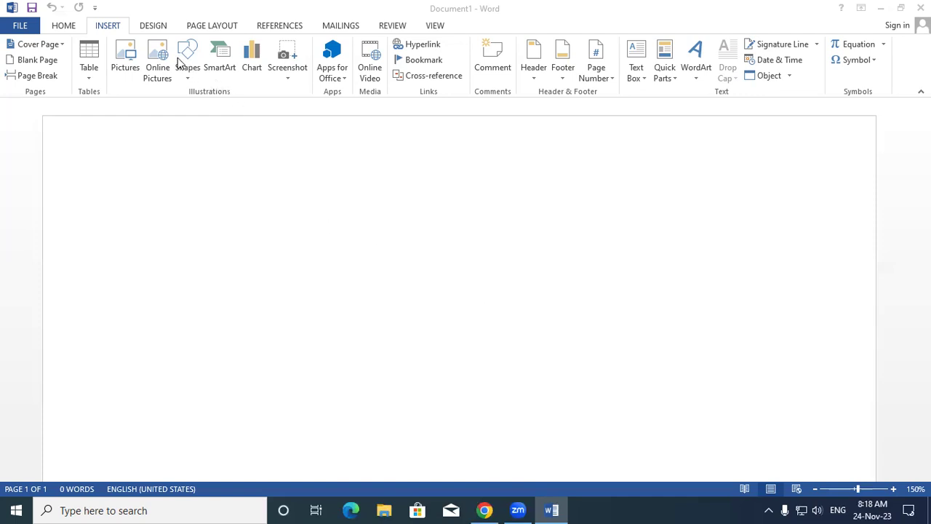
Browse the SmartArt layout categories and insert a Vertical Chevron List graphic into the blank document.
{"action": "left_click", "coordinate": [224, 65]}
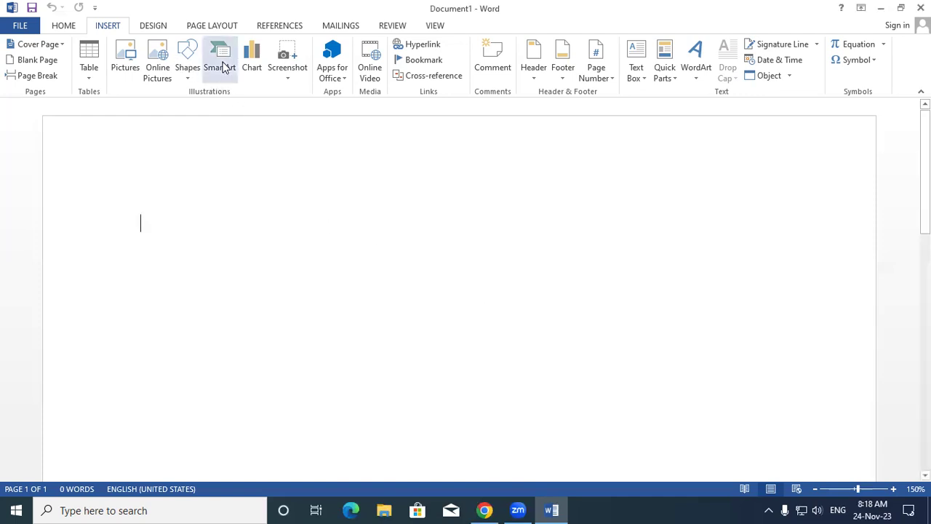
{"action": "left_click", "coordinate": [224, 64]}
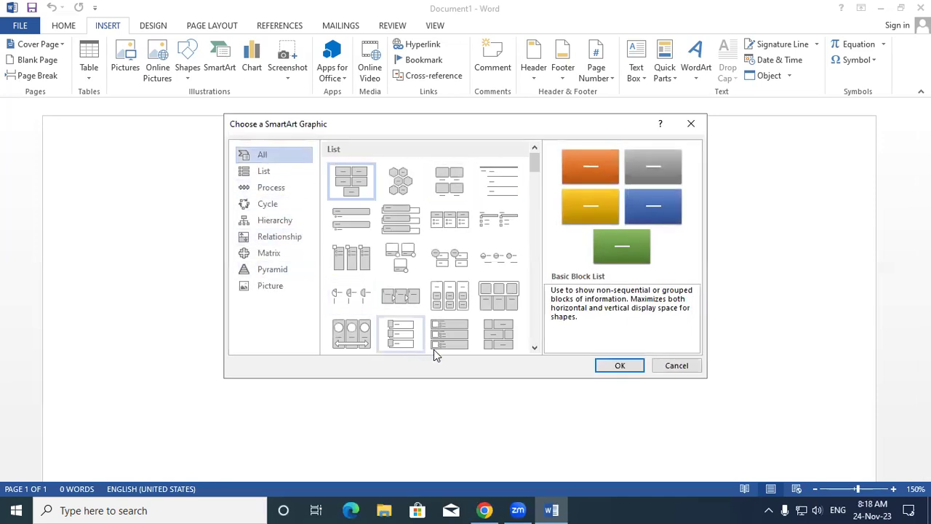
{"action": "left_click", "coordinate": [264, 171]}
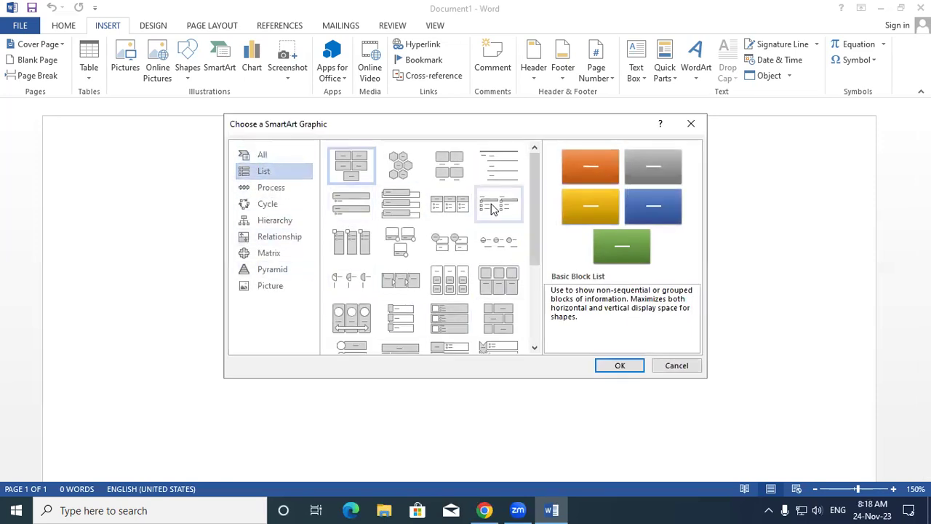
{"action": "left_click", "coordinate": [288, 222]}
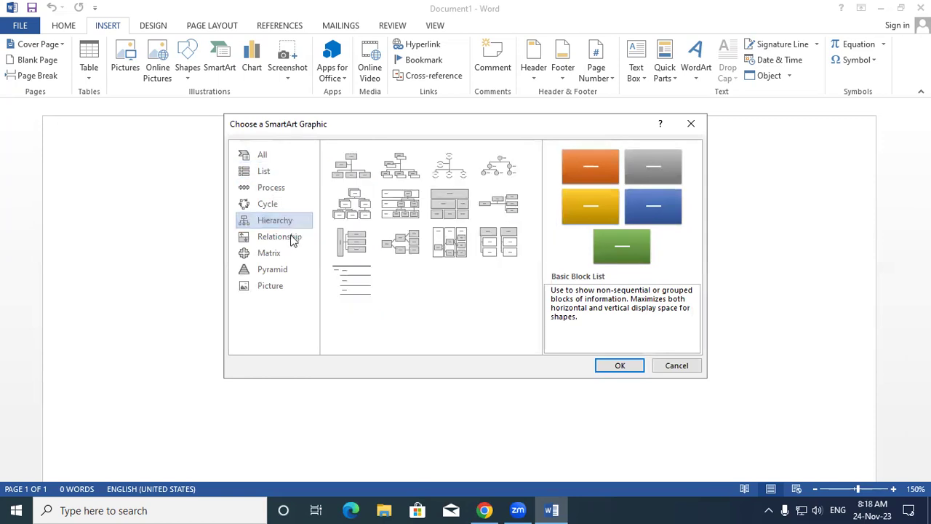
{"action": "left_click", "coordinate": [294, 240]}
{"action": "left_click", "coordinate": [292, 223]}
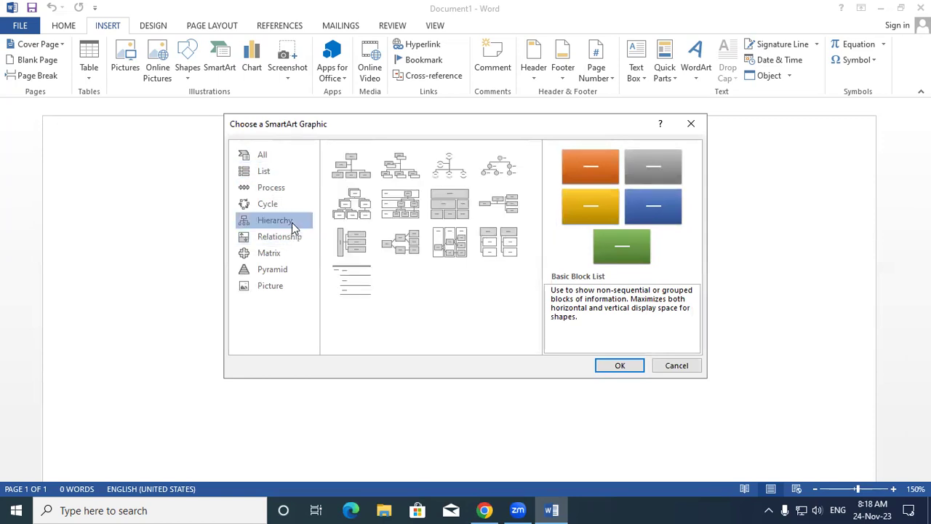
{"action": "left_click", "coordinate": [291, 209]}
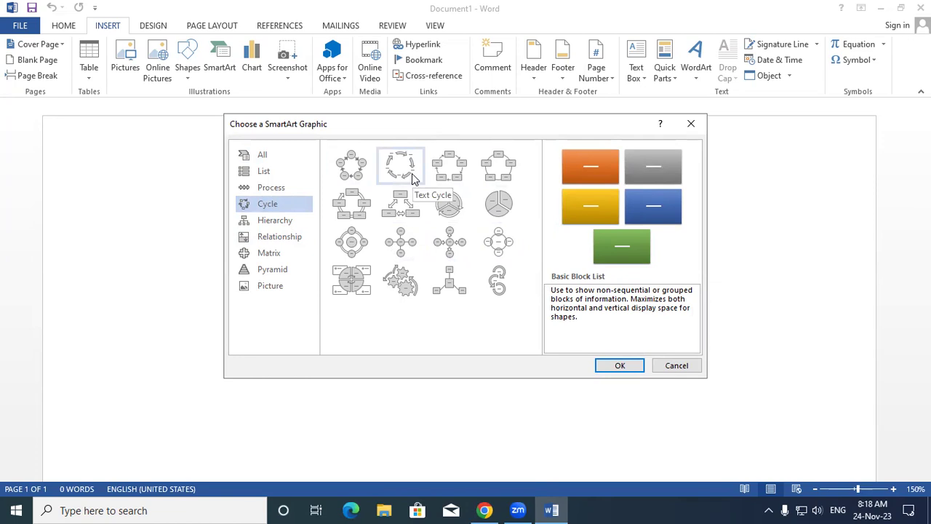
{"action": "left_click", "coordinate": [287, 158]}
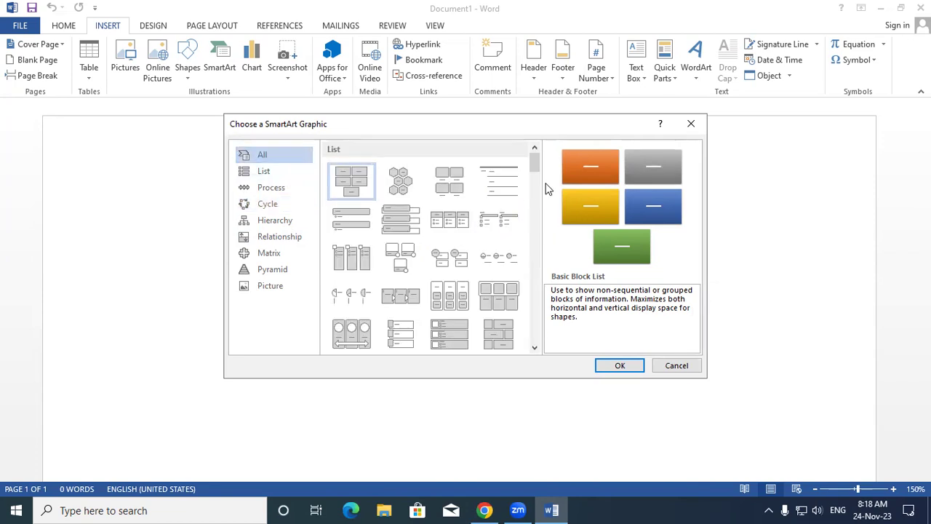
{"action": "scroll", "coordinate": [539, 175], "scroll_direction": "down", "scroll_amount": 4}
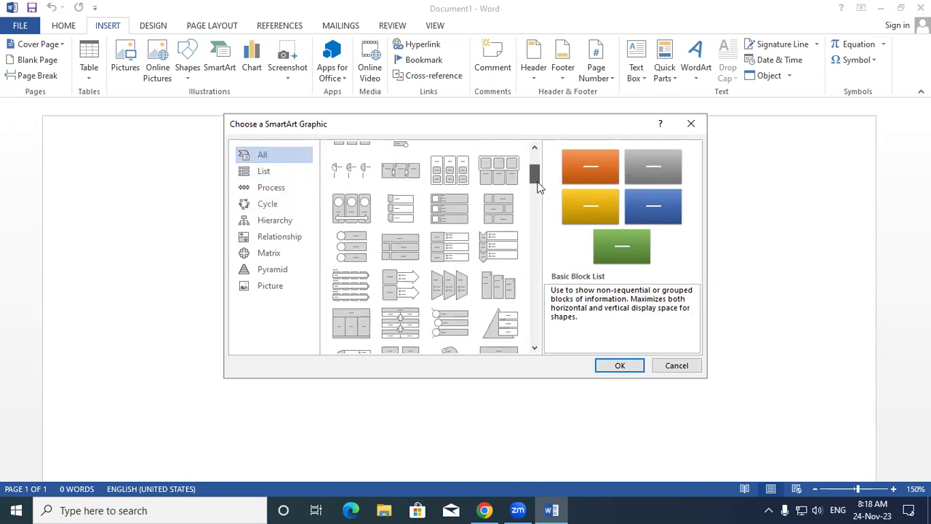
{"action": "left_click", "coordinate": [507, 238]}
{"action": "left_click", "coordinate": [617, 365]}
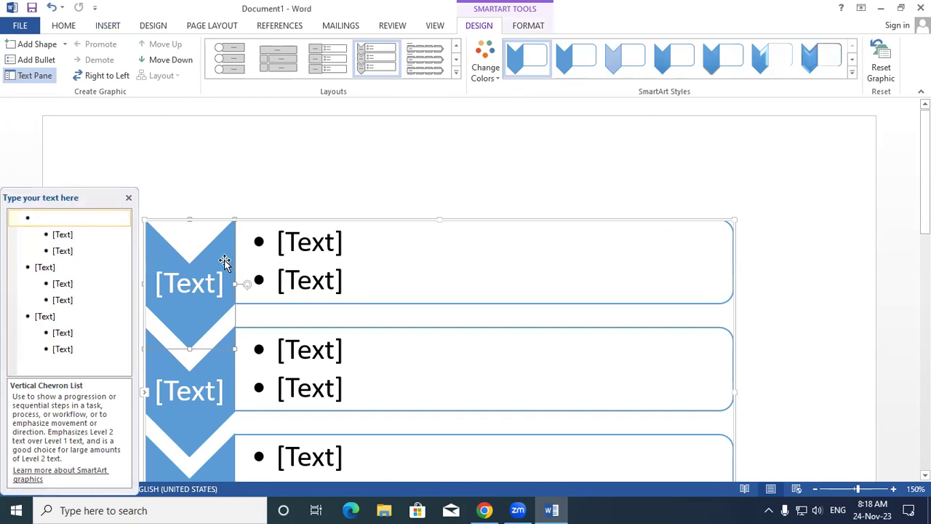
Recolor the SmartArt graphic with the Colorful variant that runs from yellow through green to blue.
{"action": "left_click", "coordinate": [497, 79]}
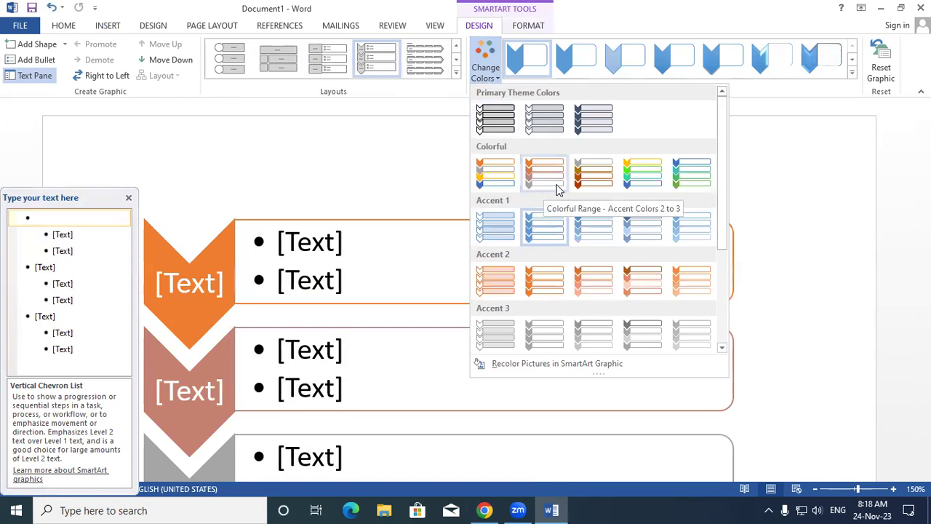
{"action": "left_click", "coordinate": [633, 184]}
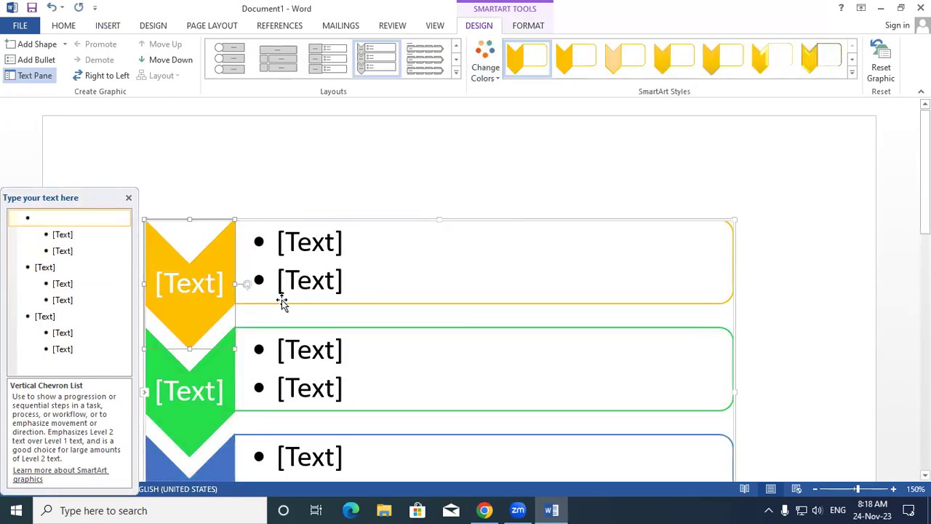
Make the text of all three chevrons bold and set its font size to 16.
{"action": "scroll", "coordinate": [616, 266], "scroll_direction": "down", "scroll_amount": 3}
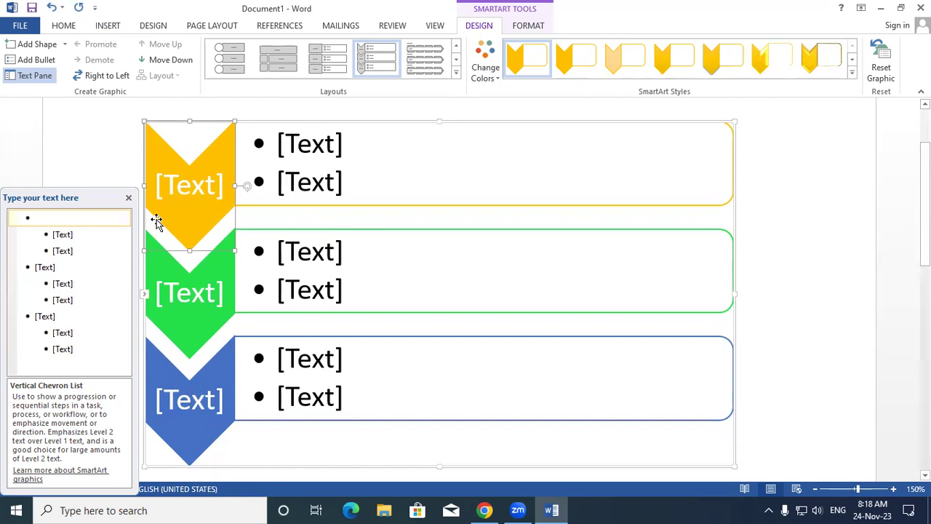
{"action": "left_click", "coordinate": [178, 289], "text": "ctrl"}
{"action": "left_click", "coordinate": [184, 395], "text": "ctrl"}
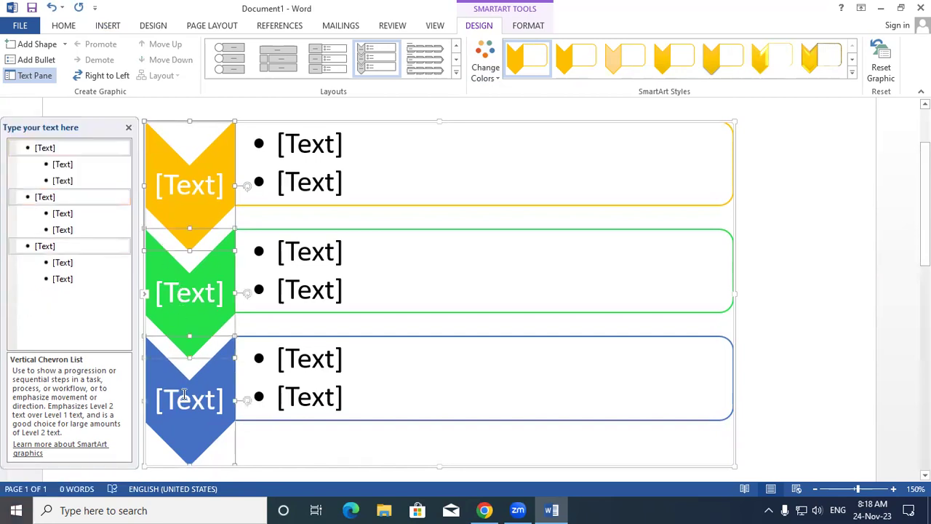
{"action": "left_click", "coordinate": [69, 27]}
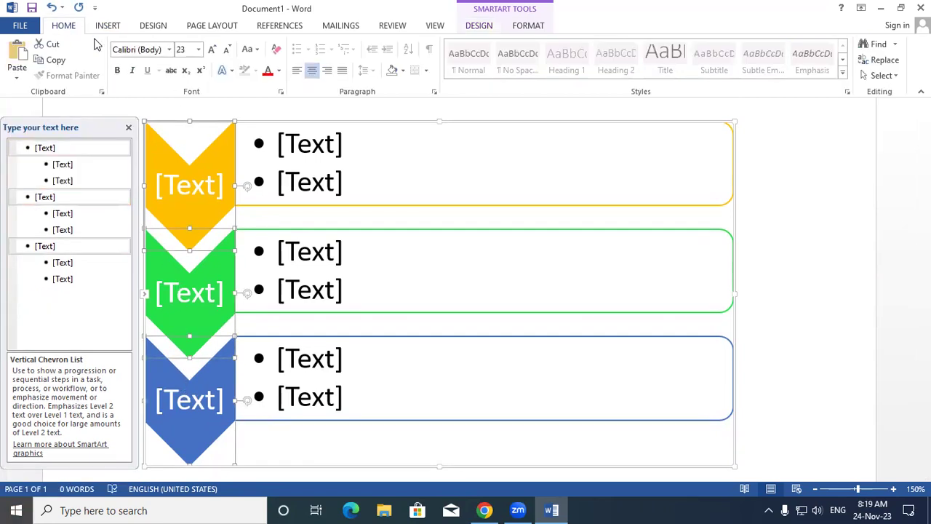
{"action": "left_click", "coordinate": [117, 70]}
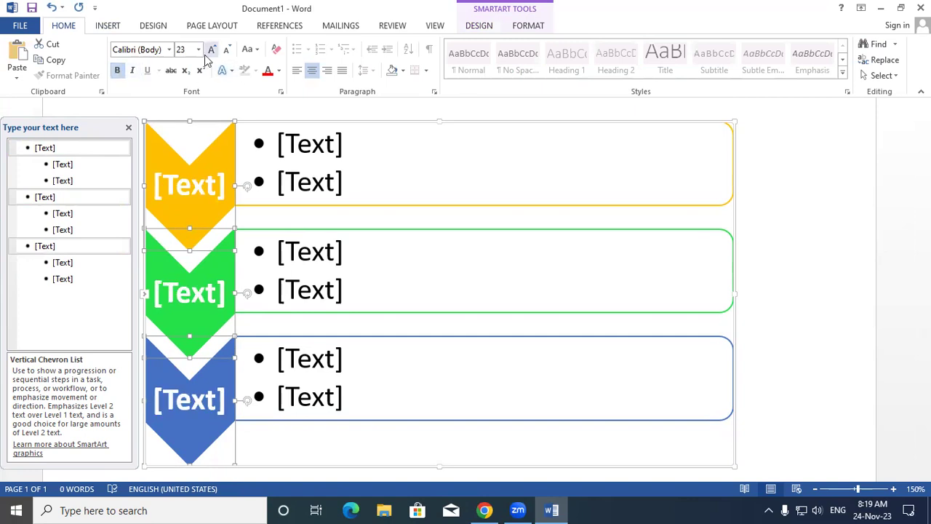
{"action": "left_click", "coordinate": [198, 50]}
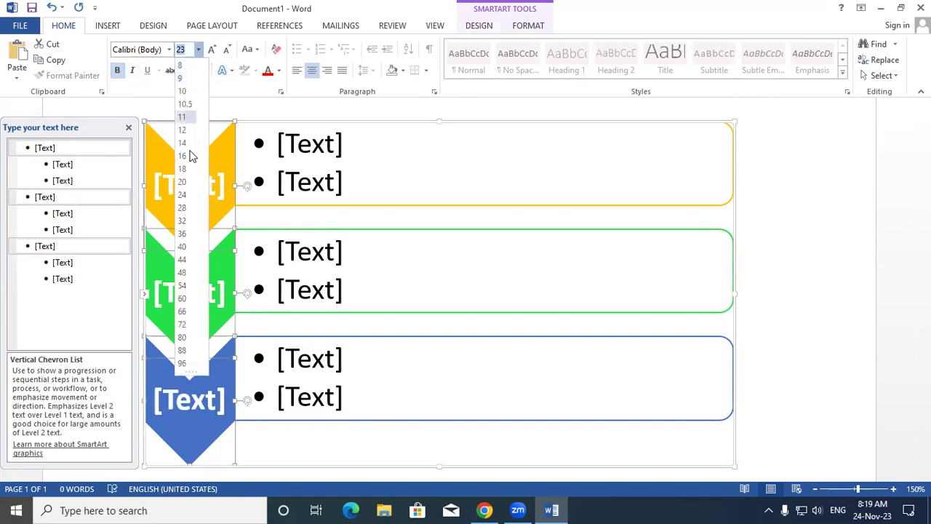
{"action": "left_click", "coordinate": [189, 156]}
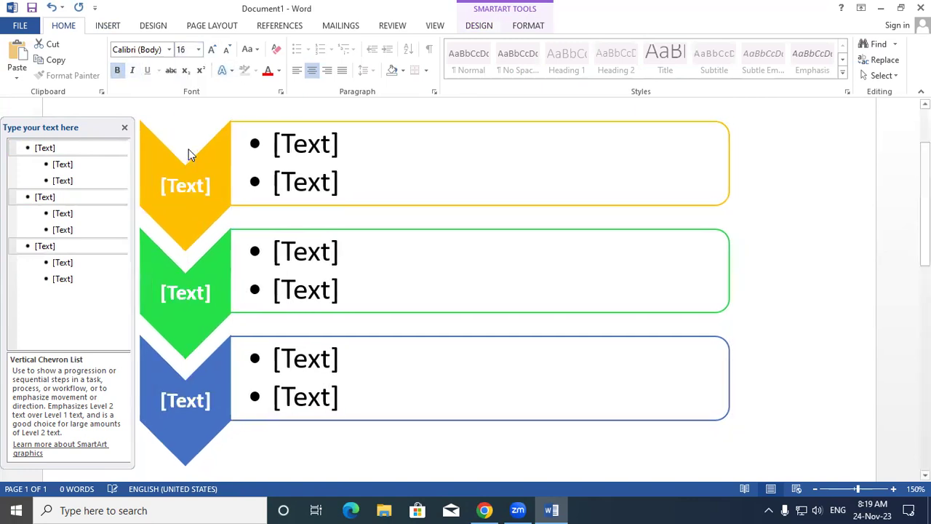
Change the font color of the three chevrons' text to black and deselect the graphic.
{"action": "left_click", "coordinate": [277, 75]}
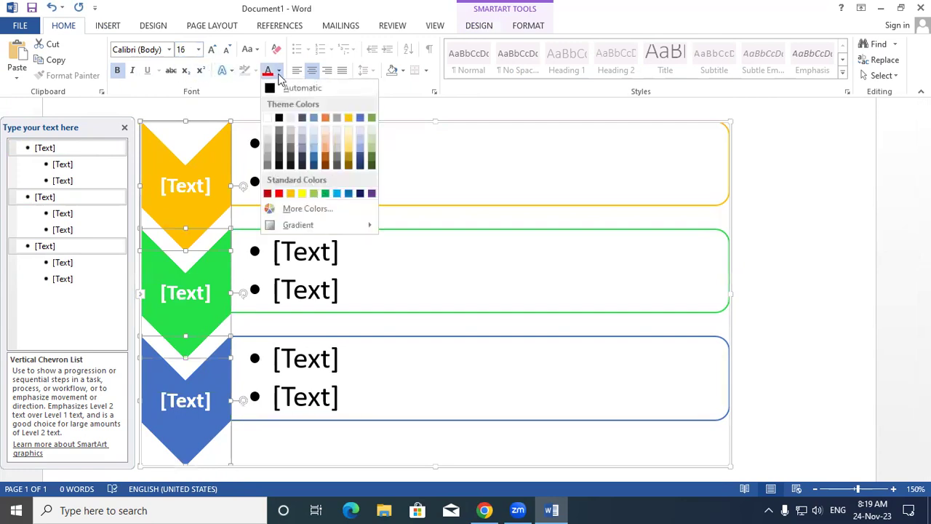
{"action": "left_click", "coordinate": [280, 120]}
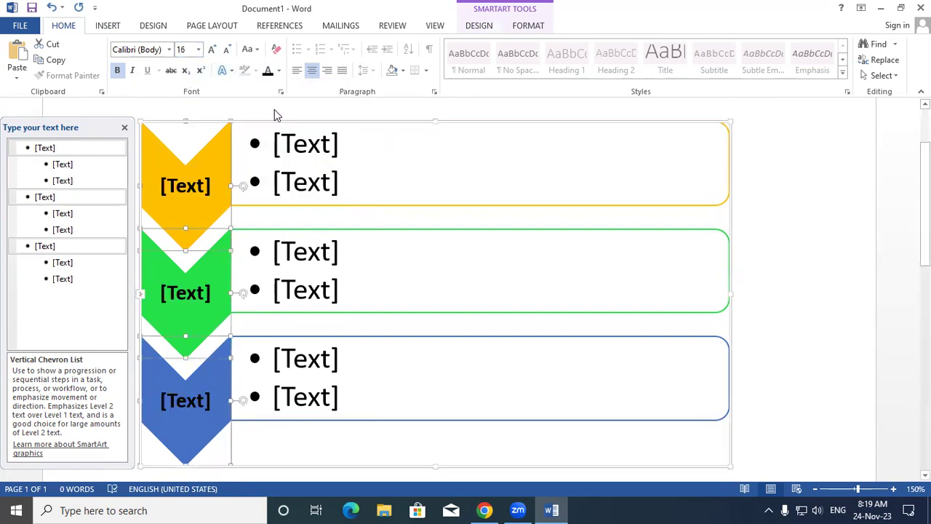
{"action": "left_click", "coordinate": [778, 217]}
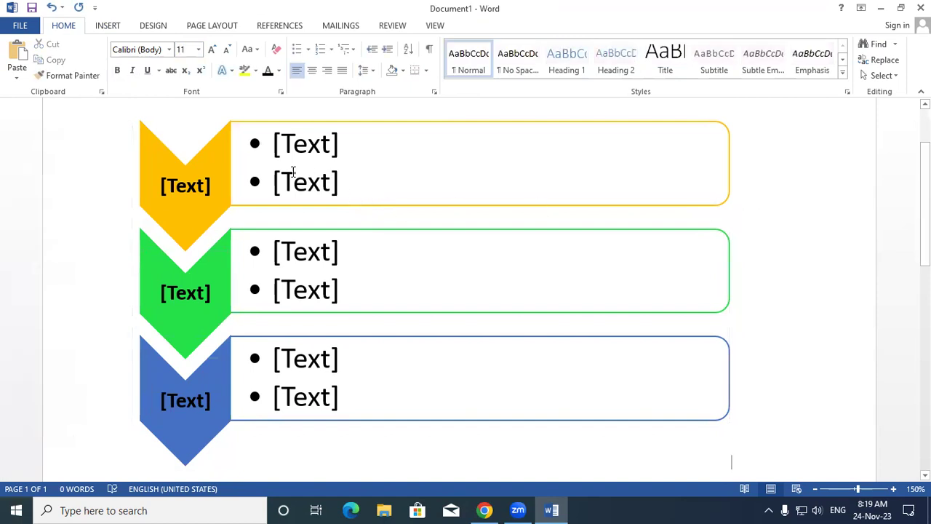
Reduce the font size of the text in all three chevrons to 14.
{"action": "left_click", "coordinate": [202, 182]}
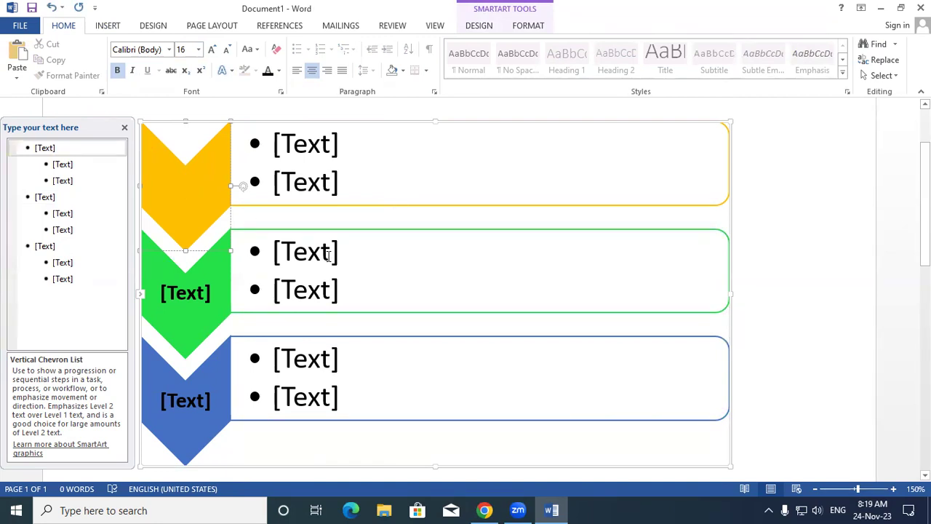
{"action": "left_click", "coordinate": [211, 323], "text": "ctrl"}
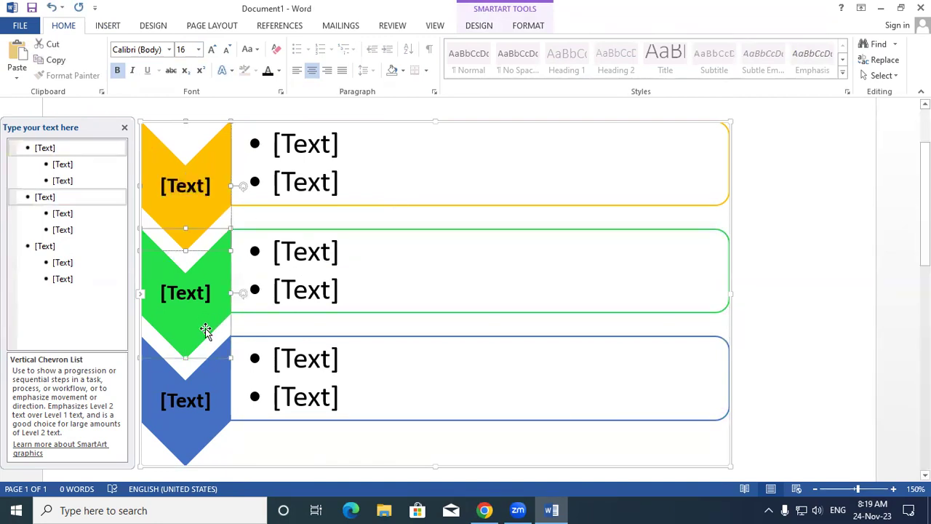
{"action": "left_click", "coordinate": [200, 371], "text": "ctrl"}
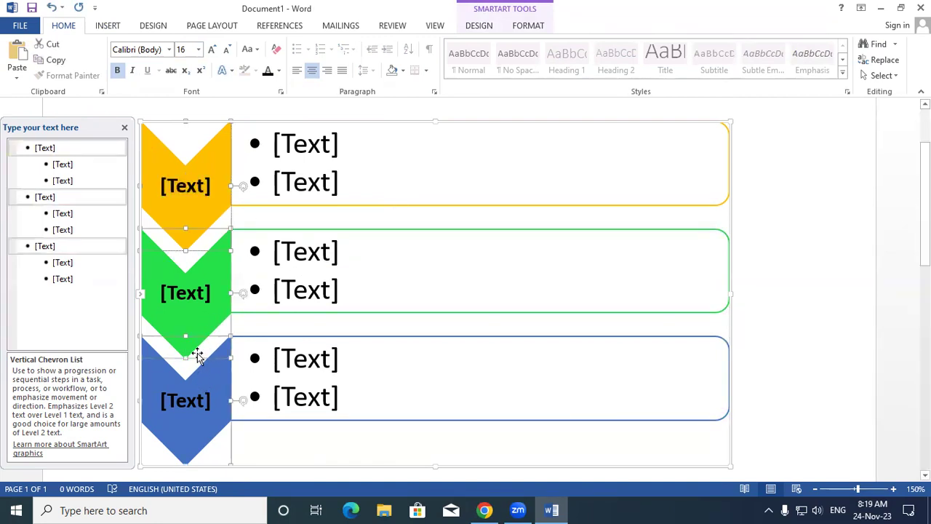
{"action": "left_click", "coordinate": [198, 50]}
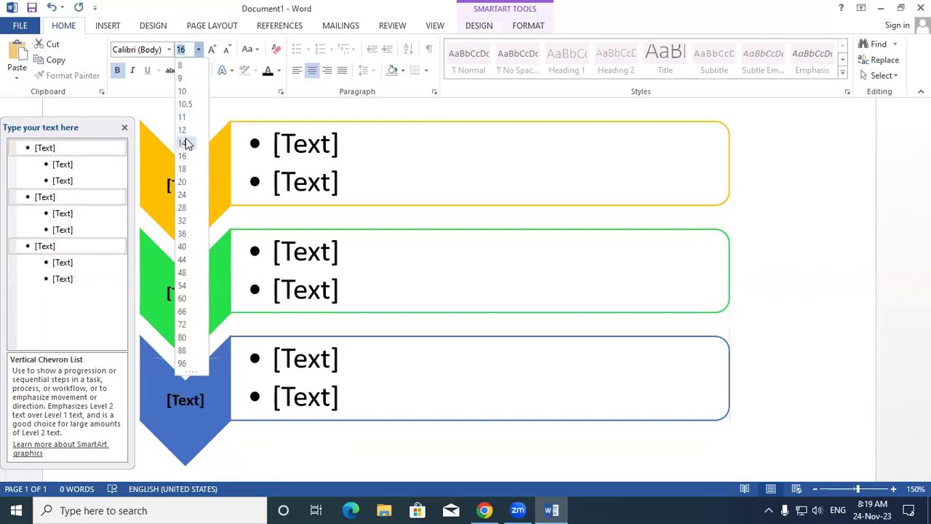
{"action": "left_click", "coordinate": [183, 143]}
Label the first, yellow chevron "On the Basis of Purpose".
{"action": "left_click", "coordinate": [196, 192]}
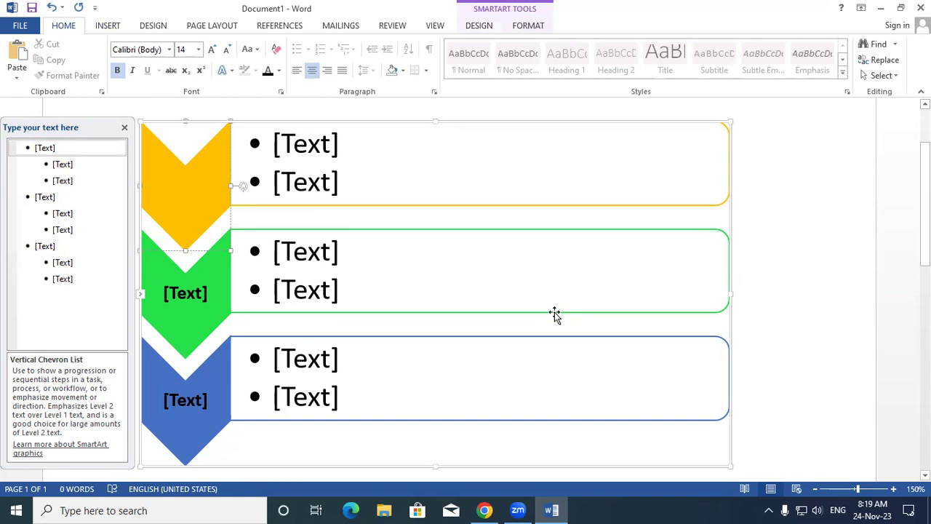
{"action": "type", "text": "On the B"}
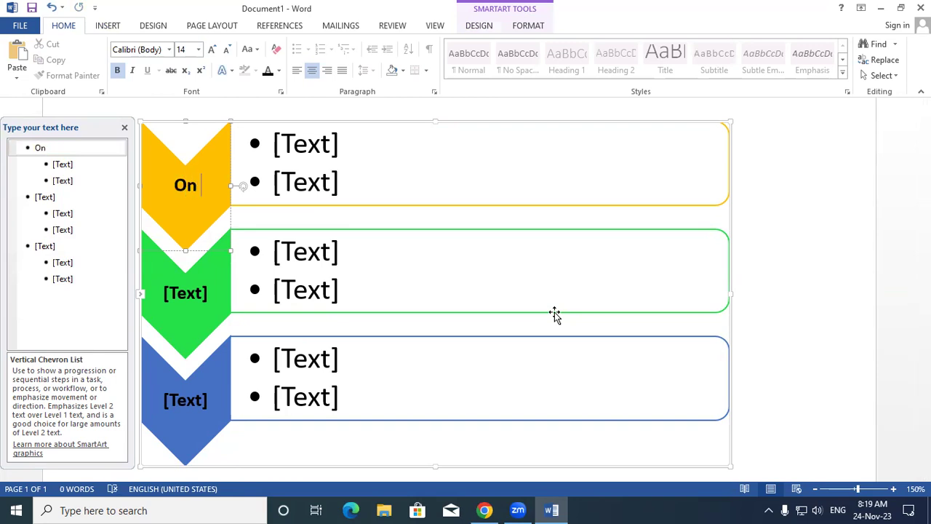
{"action": "type", "text": "a"}
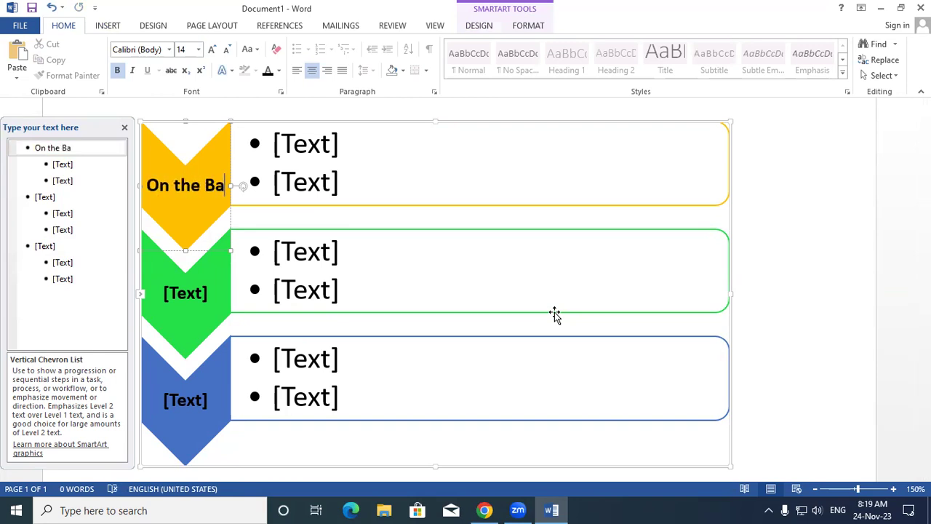
{"action": "type", "text": "sis of Purpose"}
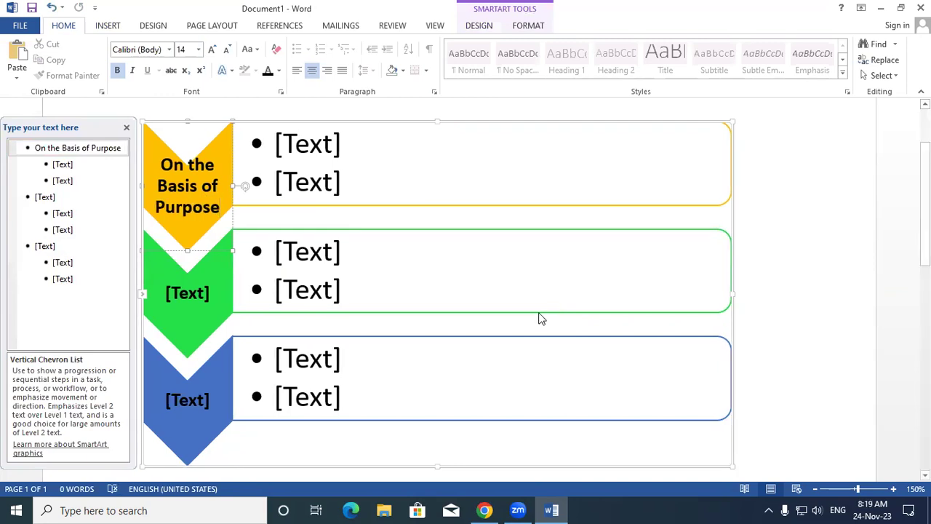
Fill the two bullets beside the yellow chevron with "Special" and "General".
{"action": "left_click", "coordinate": [323, 144]}
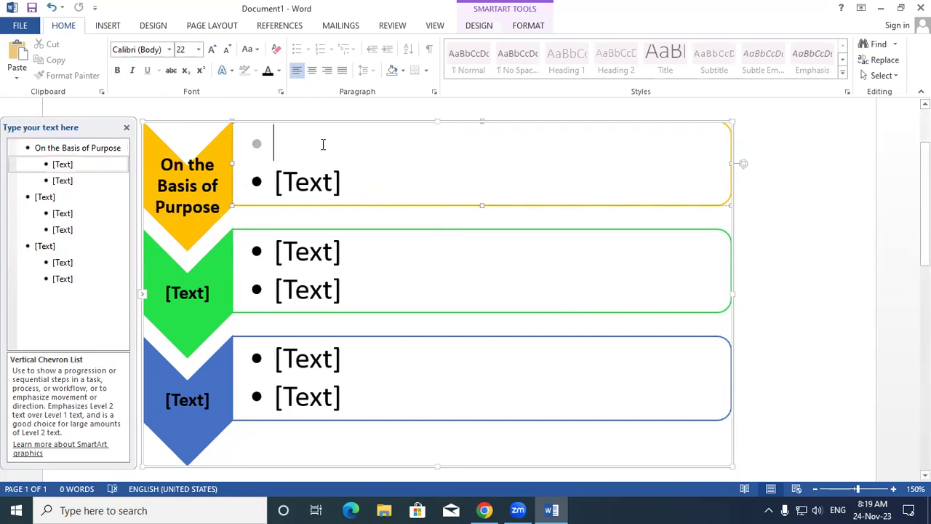
{"action": "type", "text": "s"}
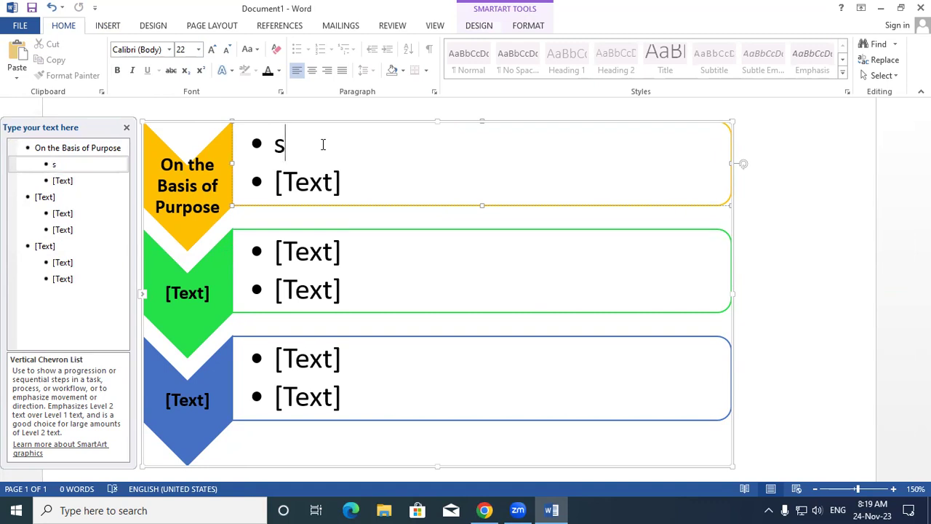
{"action": "key", "text": "BackSpace"}
{"action": "type", "text": "Special"}
{"action": "left_click", "coordinate": [311, 180]}
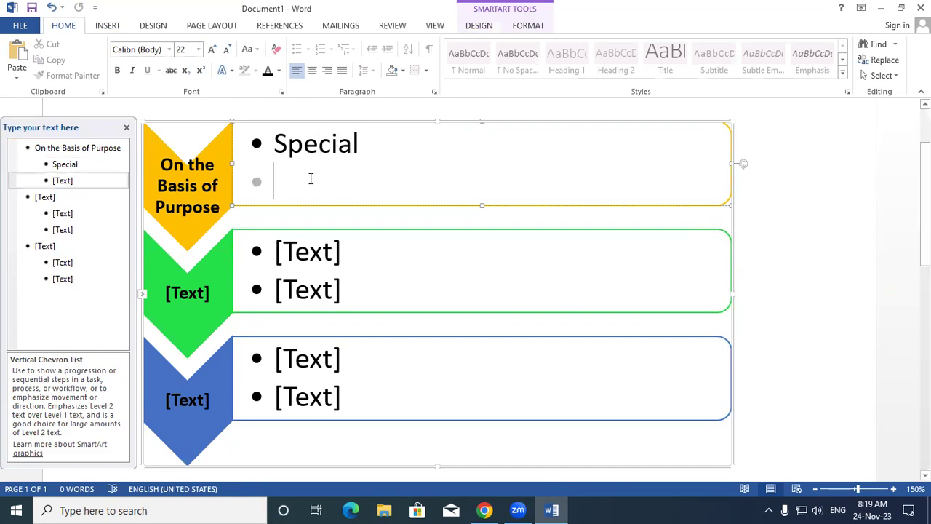
{"action": "type", "text": "General"}
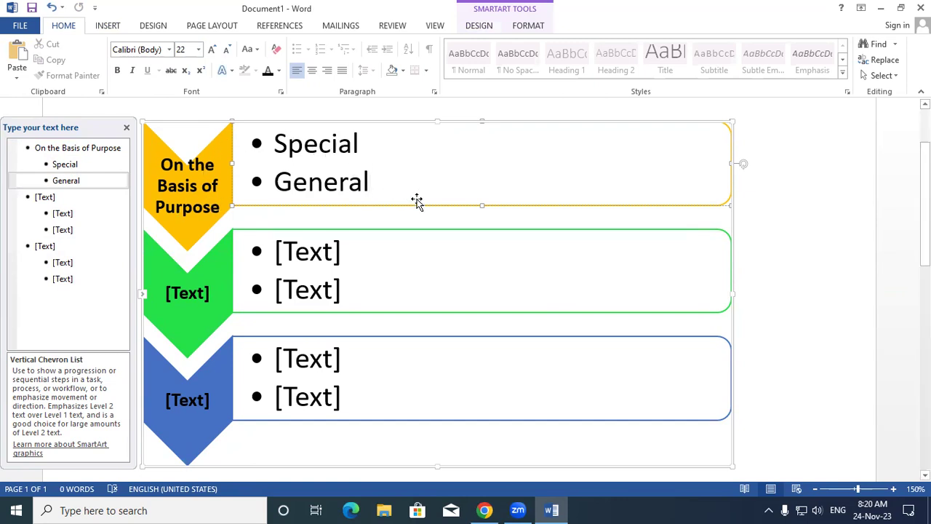
Label the second, green chevron "On the Basis of Technology".
{"action": "left_click", "coordinate": [195, 295]}
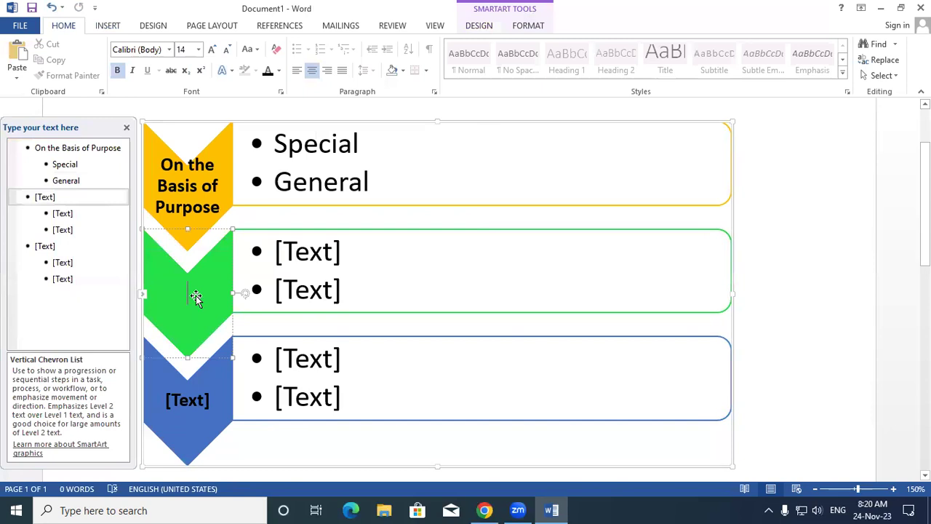
{"action": "type", "text": "On"}
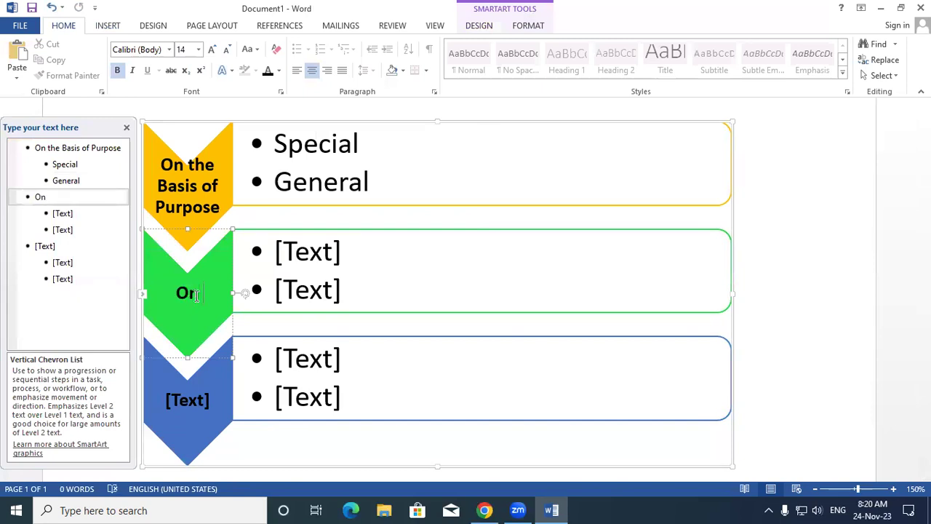
{"action": "type", "text": " the Ba"}
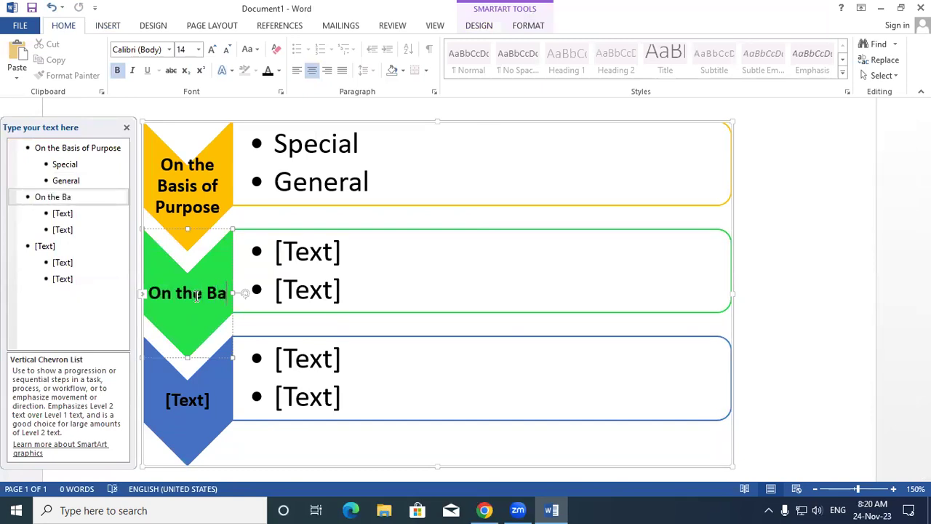
{"action": "type", "text": "sis of Tec"}
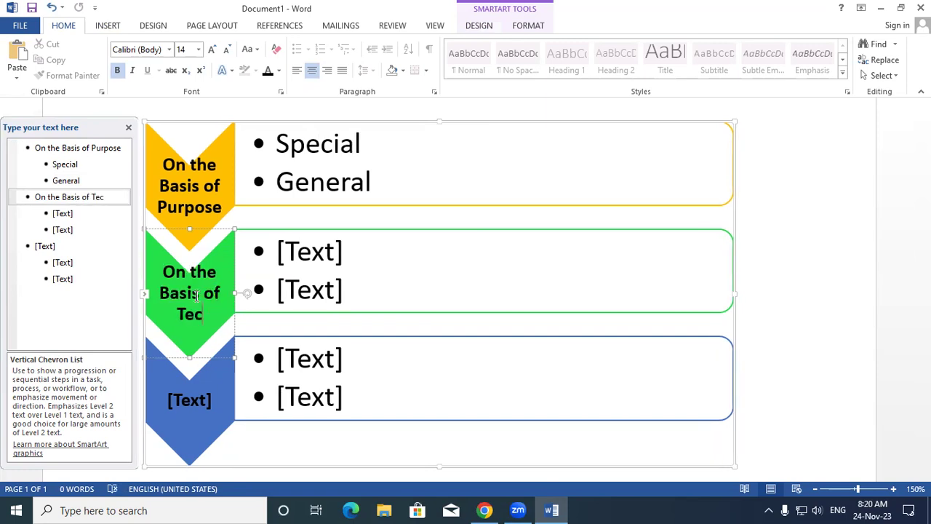
{"action": "type", "text": "hnolo"}
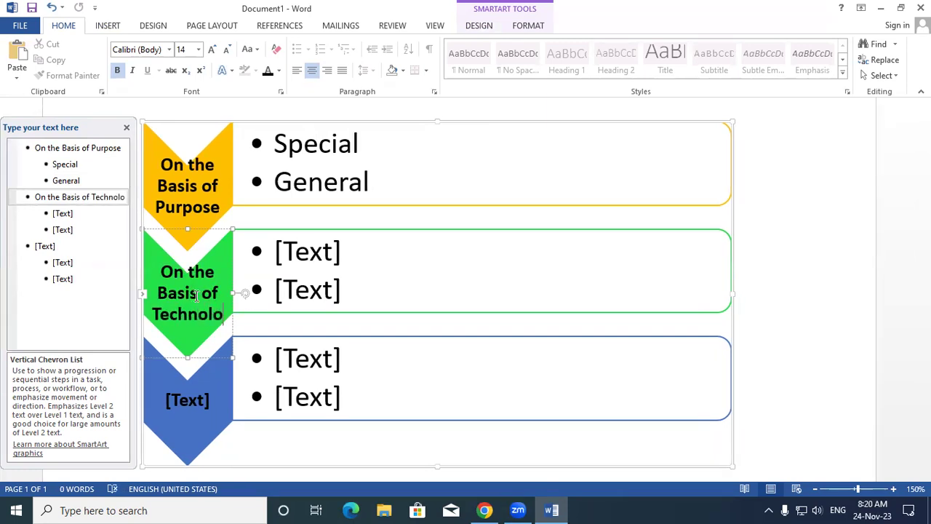
{"action": "type", "text": "gy"}
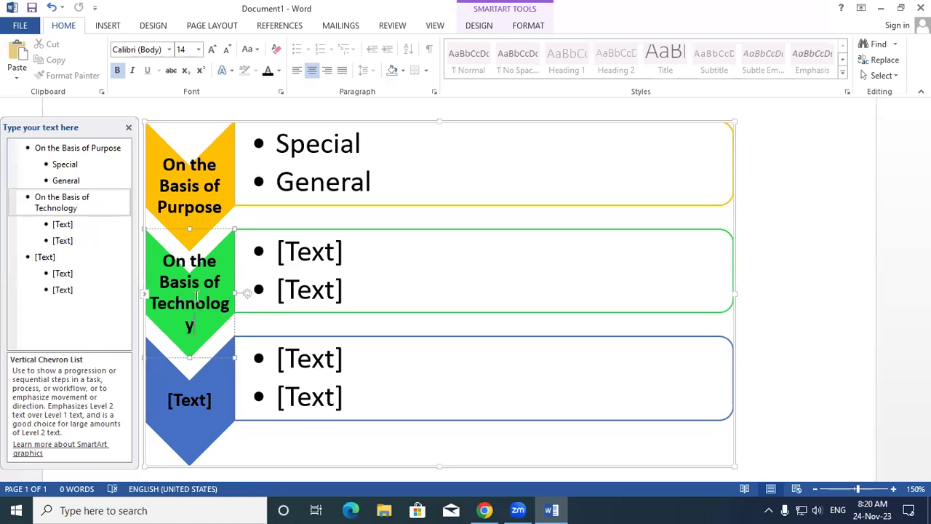
Fill the first bullet beside the green chevron with "Analog", capitalizing the first letter.
{"action": "left_click", "coordinate": [315, 259]}
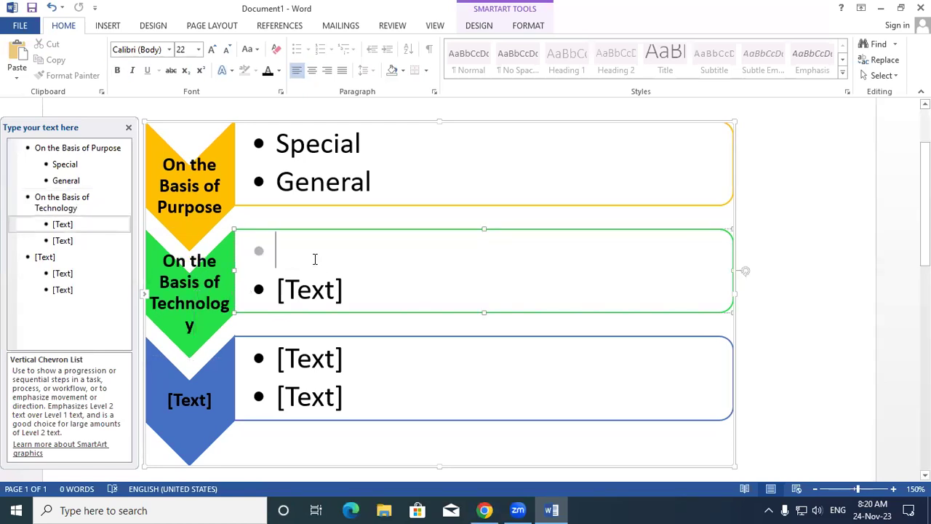
{"action": "type", "text": "ana"}
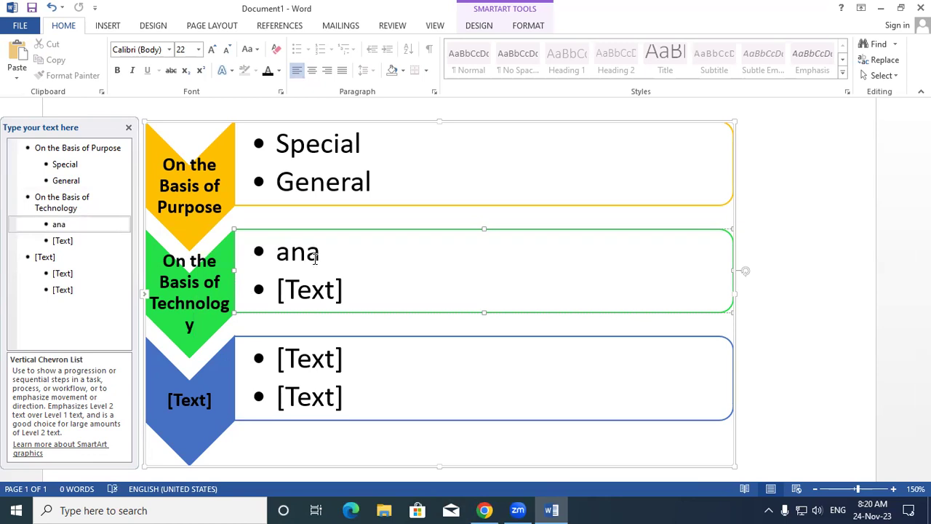
{"action": "key", "text": "BackSpace"}
{"action": "key", "text": "BackSpace"}
{"action": "key", "text": "BackSpace"}
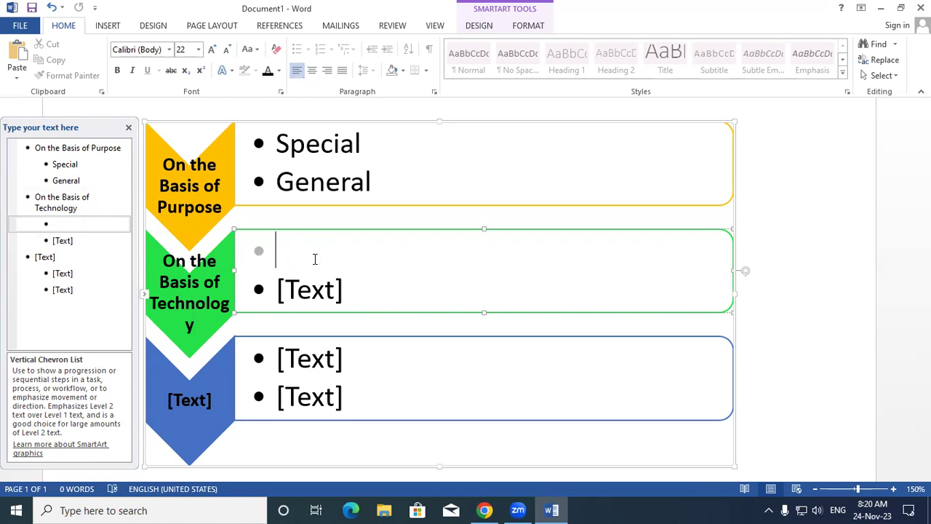
{"action": "type", "text": "Analo"}
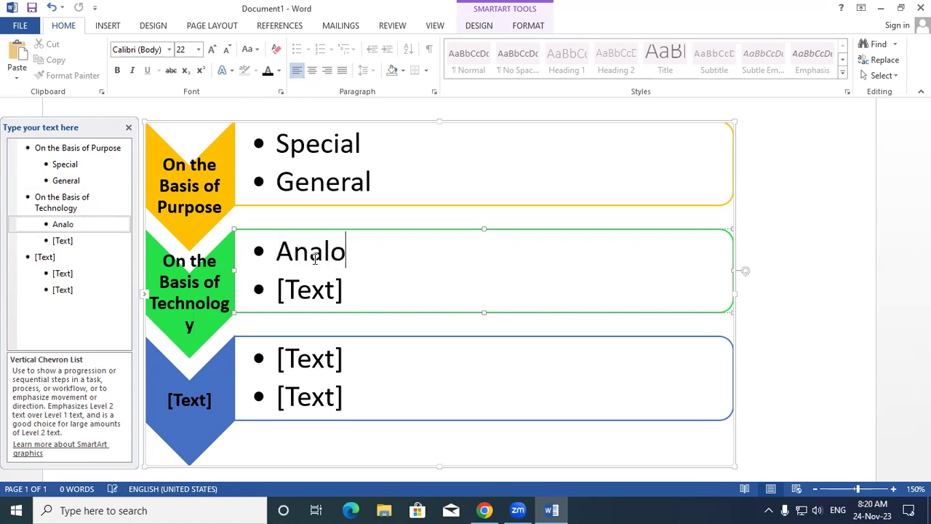
{"action": "type", "text": "g"}
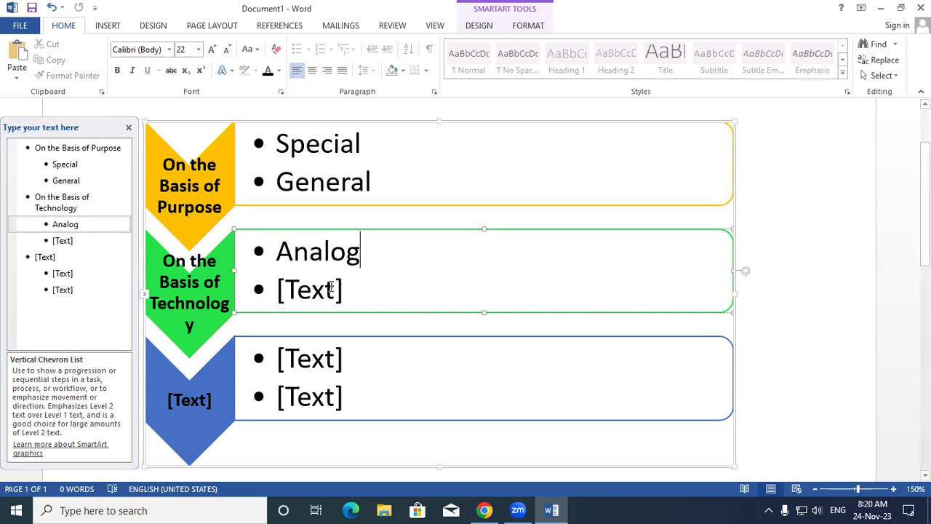
Enter "Digital" as the green chevron's second bullet and add a third bullet reading "Hybrid".
{"action": "left_click", "coordinate": [331, 286]}
{"action": "type", "text": "d"}
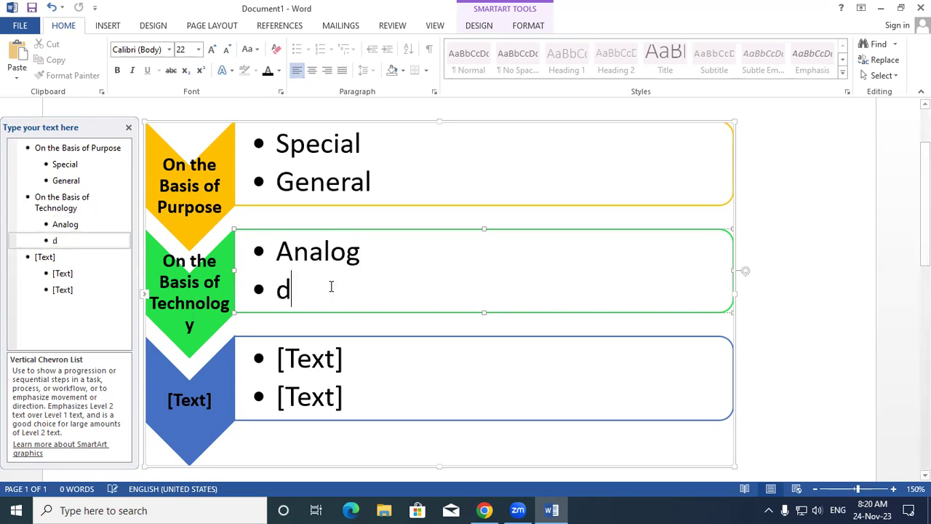
{"action": "type", "text": "igital"}
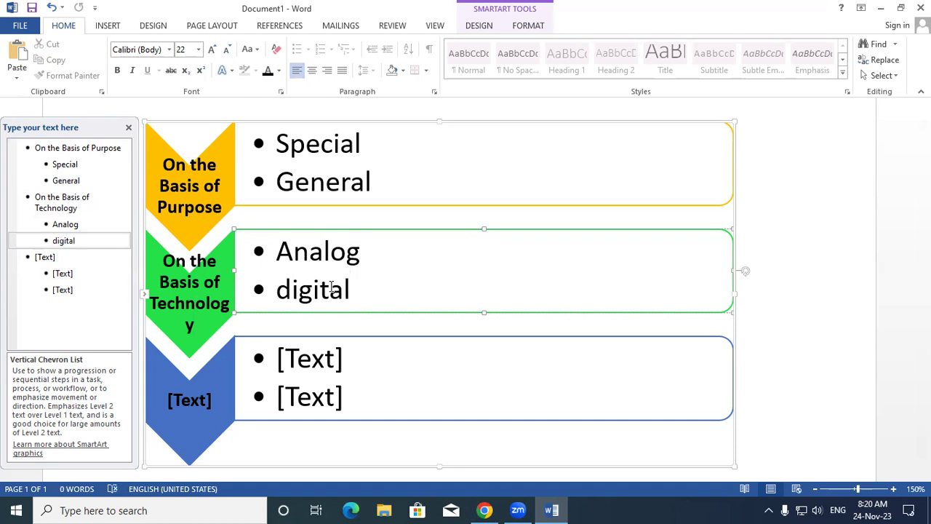
{"action": "key", "text": "BackSpace"}
{"action": "key", "text": "BackSpace"}
{"action": "key", "text": "BackSpace"}
{"action": "key", "text": "BackSpace"}
{"action": "key", "text": "BackSpace"}
{"action": "key", "text": "BackSpace"}
{"action": "key", "text": "BackSpace"}
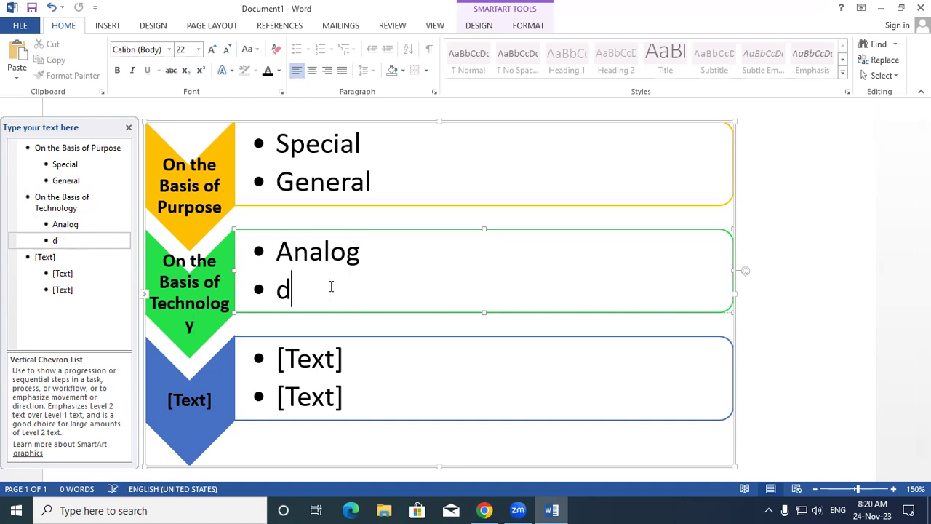
{"action": "type", "text": "Digital"}
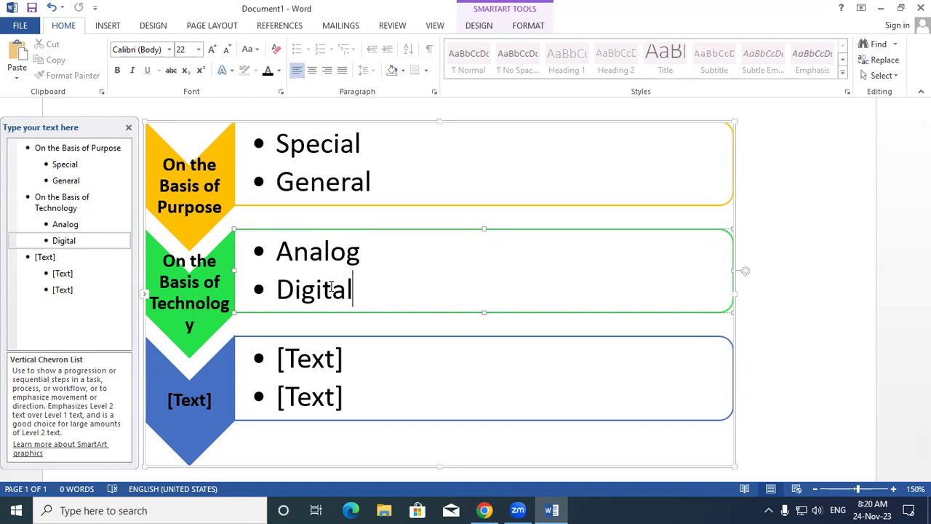
{"action": "key", "text": "Return"}
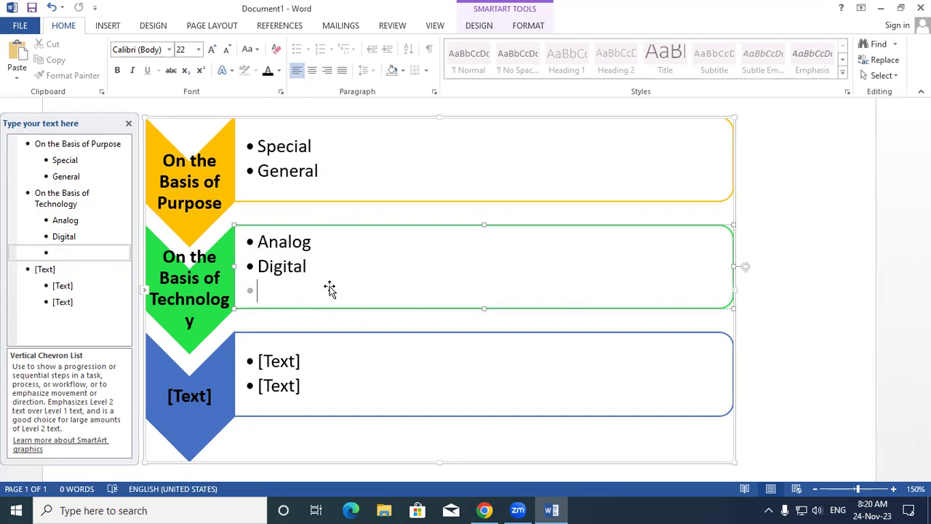
{"action": "type", "text": "Hybrid"}
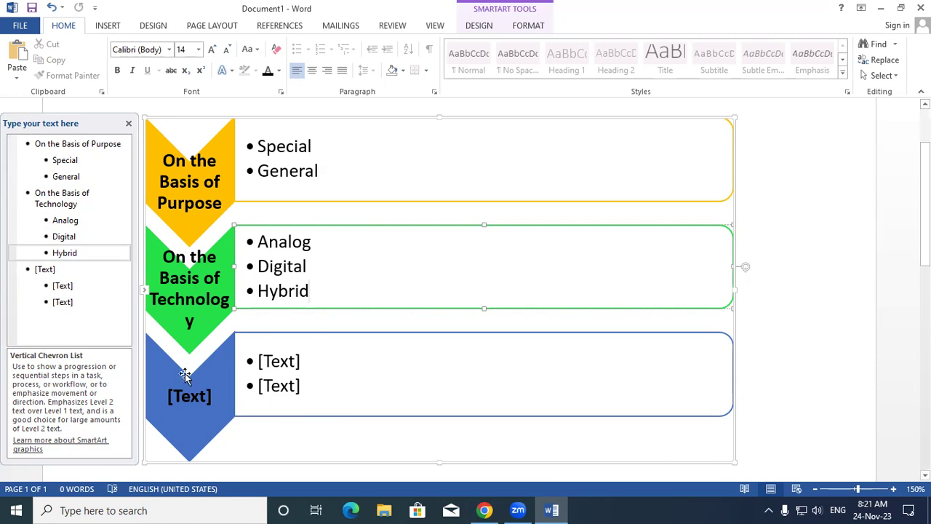
Label the third, blue chevron "On the Basis of Size & Capacity".
{"action": "left_click", "coordinate": [195, 402]}
{"action": "type", "text": "On the Basis of Si"}
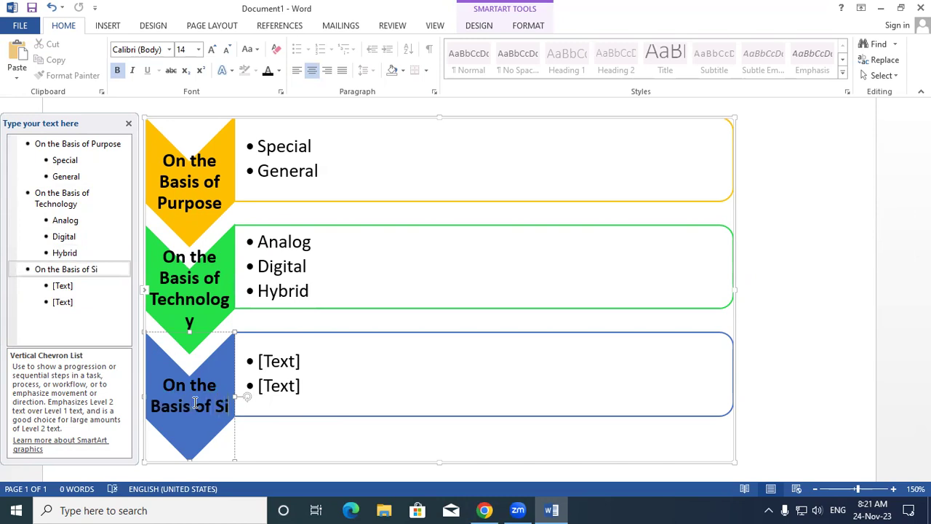
{"action": "type", "text": "ze & Capacity"}
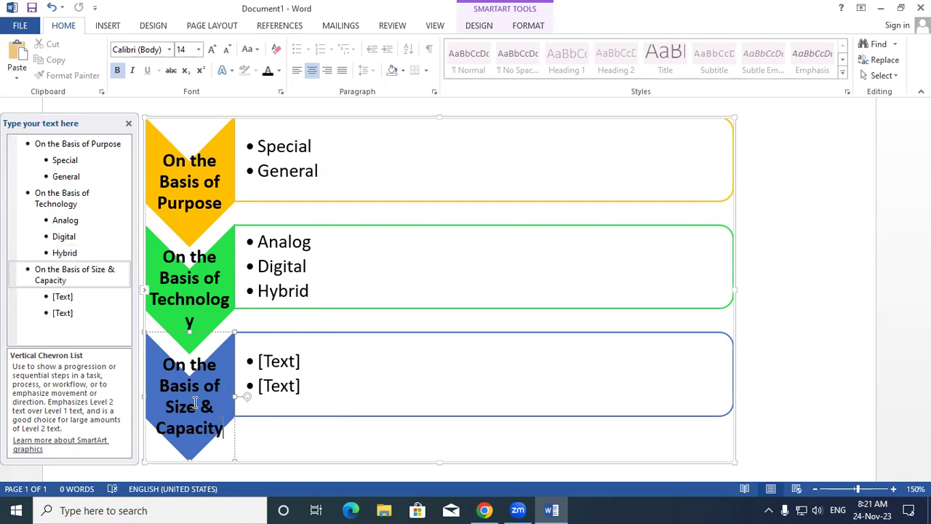
Enter "Super Computer" as the blue chevron's first bullet and insert a new bullet "Mainframe Computer" below it.
{"action": "left_click", "coordinate": [295, 363]}
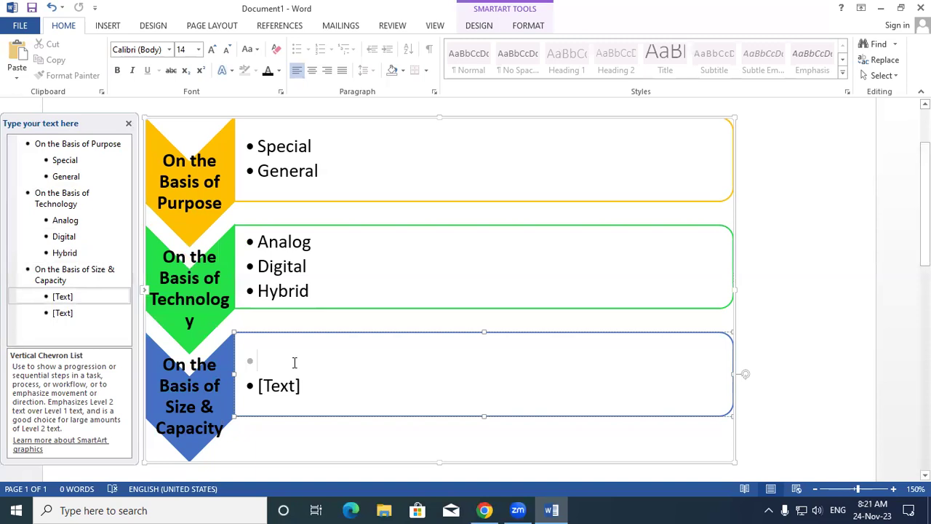
{"action": "type", "text": "Sup"}
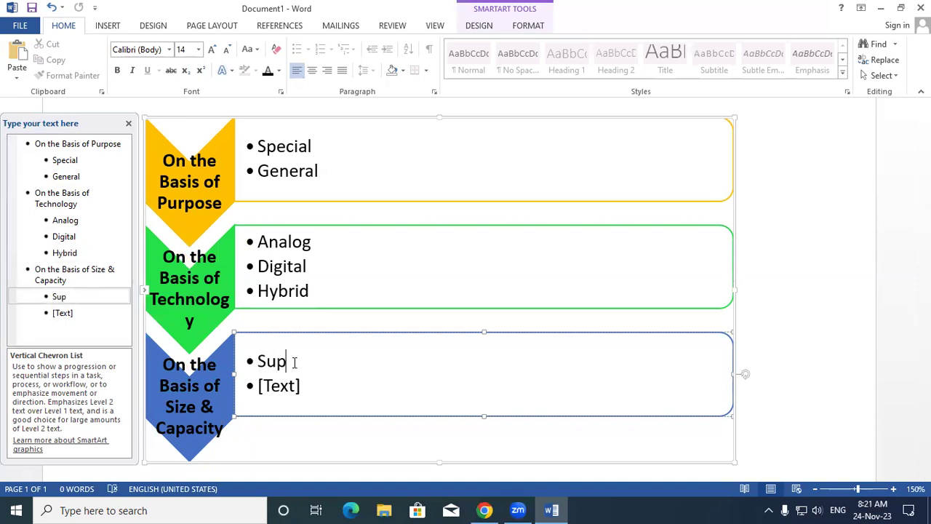
{"action": "type", "text": "er Computer"}
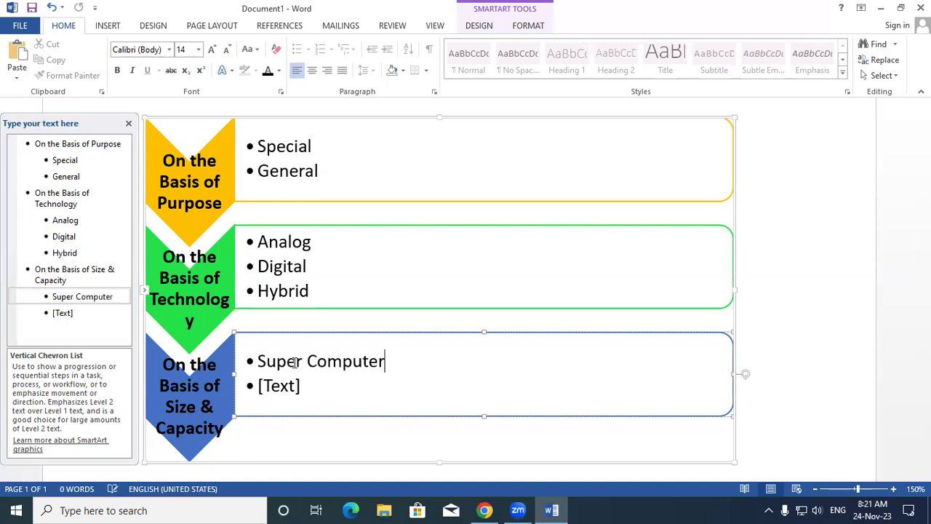
{"action": "key", "text": "Return"}
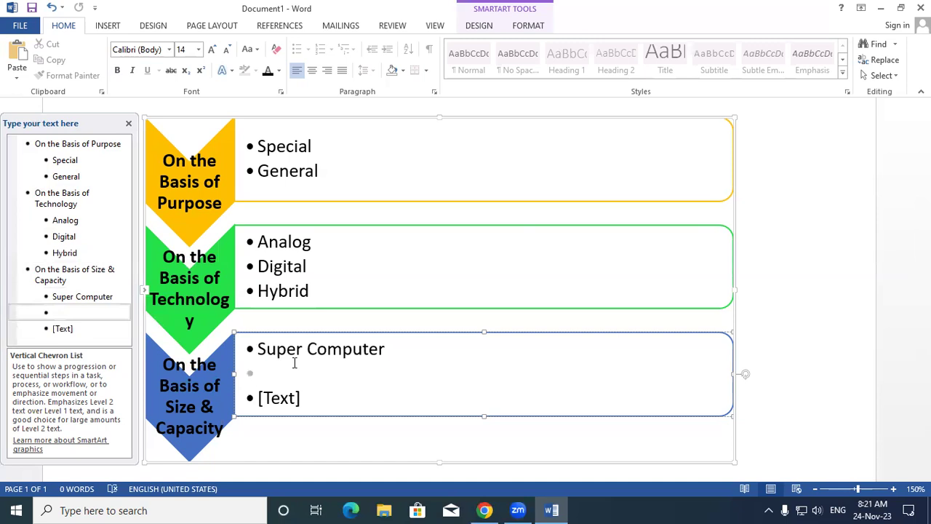
{"action": "type", "text": "Mai"}
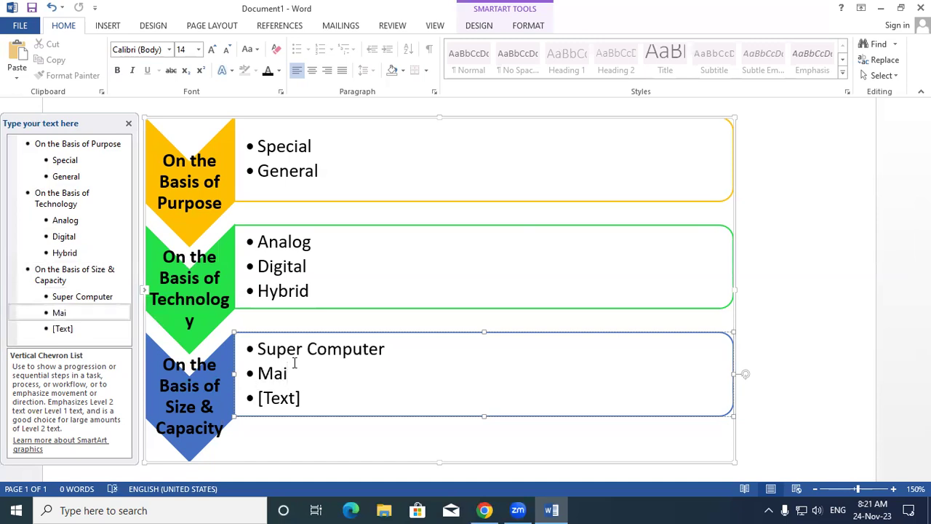
{"action": "type", "text": "nframe Co"}
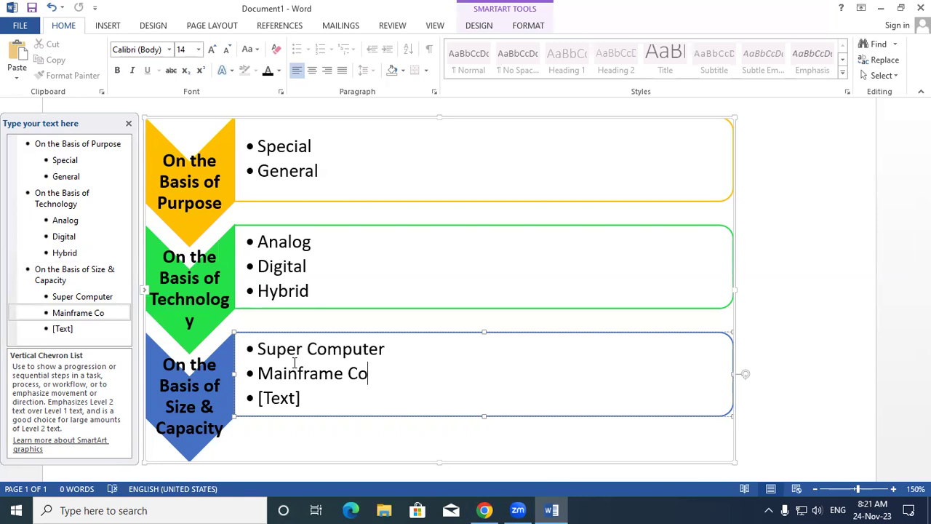
{"action": "type", "text": "mputer"}
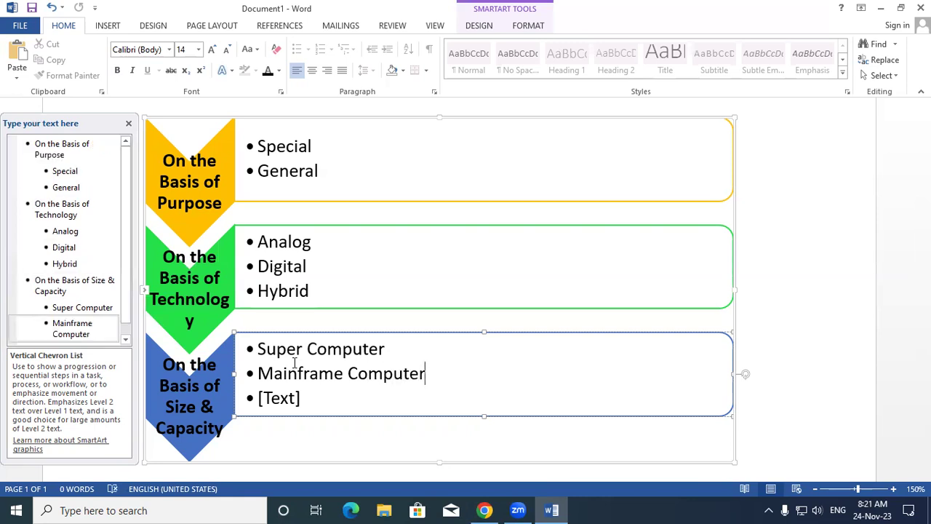
Fill the blue chevron's last placeholder bullet with "Mini Computer" and add a fourth bullet "Micro Computer".
{"action": "left_click", "coordinate": [290, 399]}
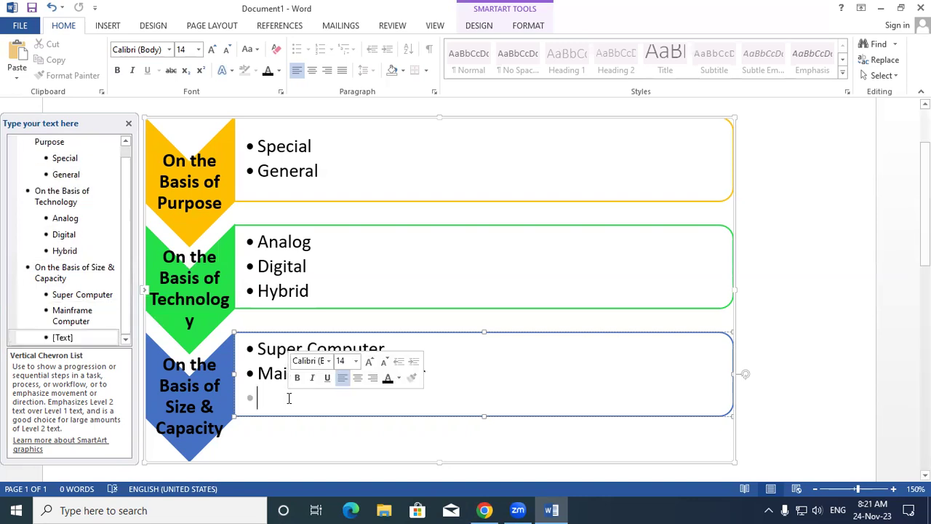
{"action": "type", "text": "M"}
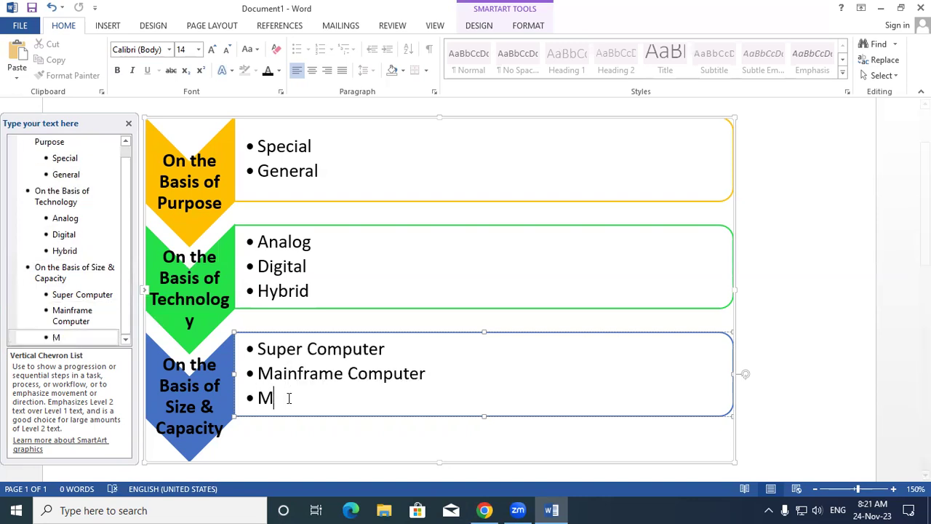
{"action": "type", "text": "ini Com"}
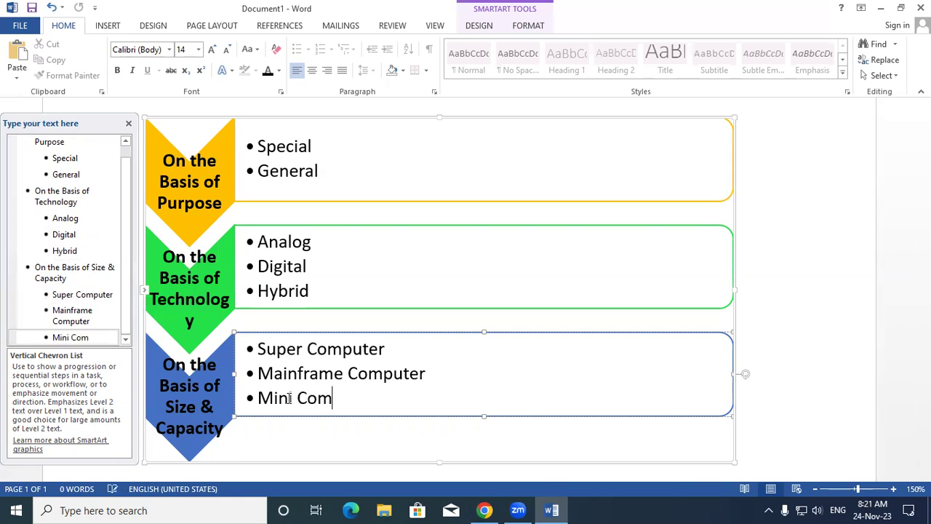
{"action": "type", "text": "puter"}
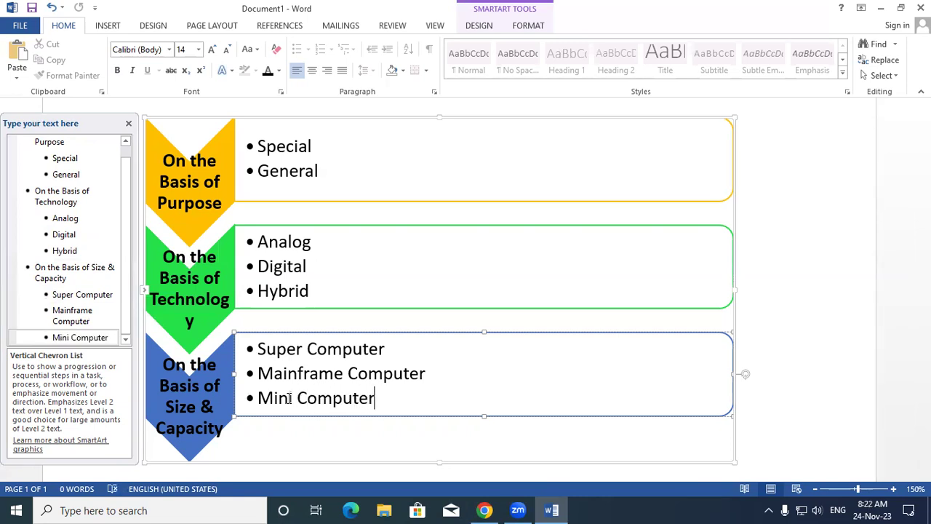
{"action": "key", "text": "Return"}
{"action": "type", "text": "Micro"}
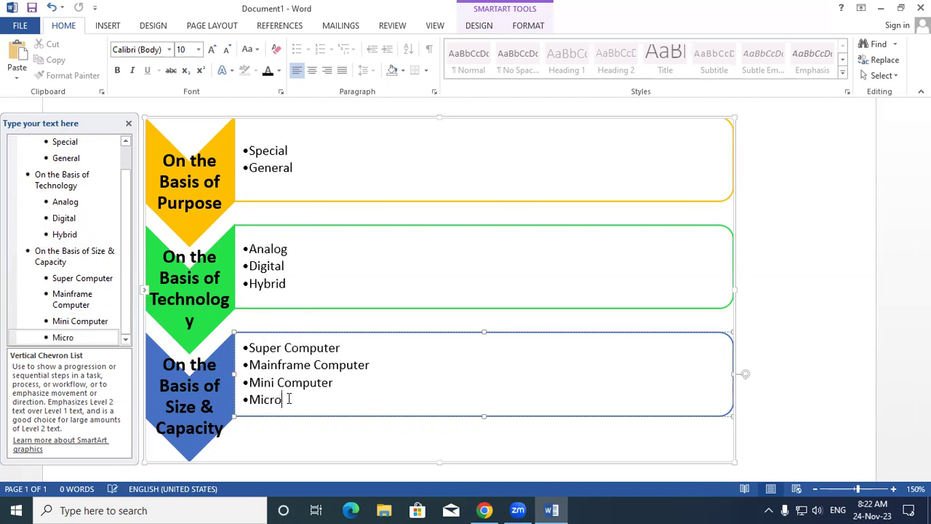
{"action": "type", "text": " Computer"}
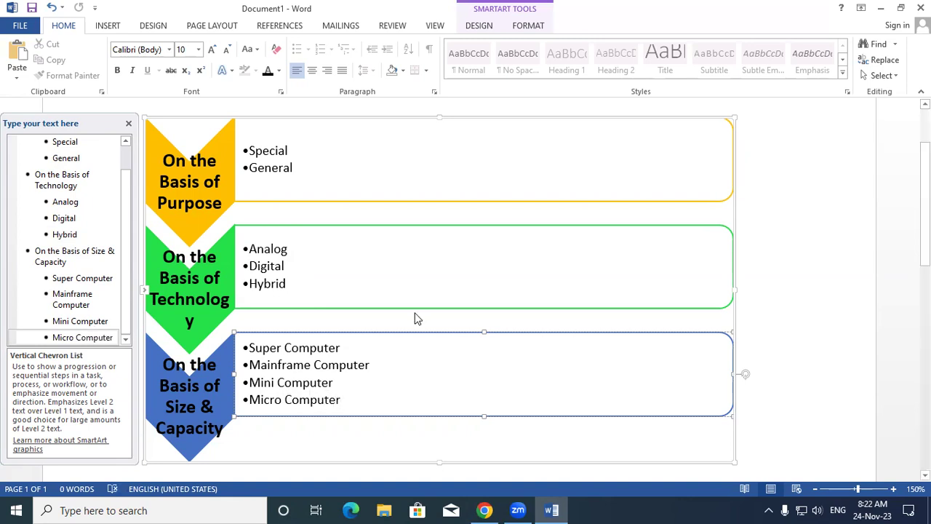
Hide the SmartArt text-entry pane and enlarge the whole graphic slightly in width and noticeably in height, so "Technology" fits on one line.
{"action": "left_click", "coordinate": [129, 123]}
{"action": "scroll", "coordinate": [728, 396], "scroll_direction": "down", "scroll_amount": 2}
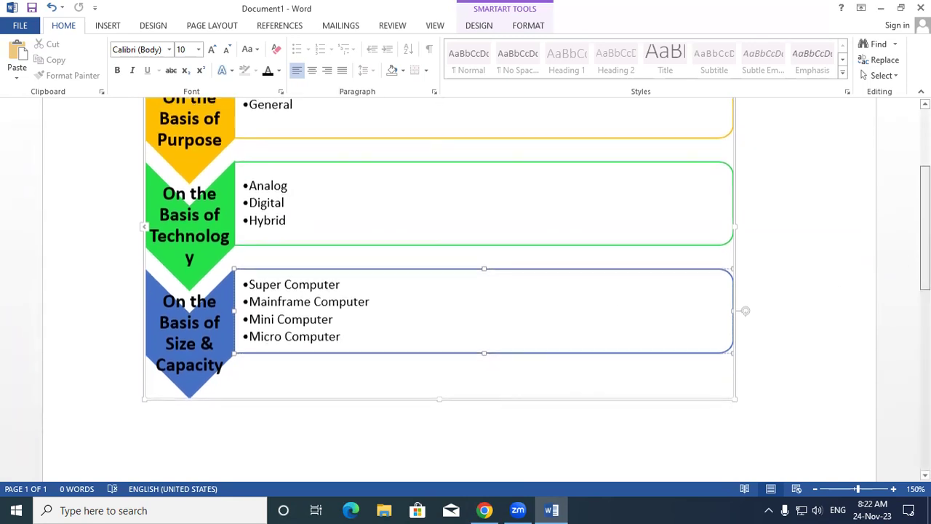
{"action": "left_click_drag", "start_coordinate": [735, 388], "coordinate": [753, 449]}
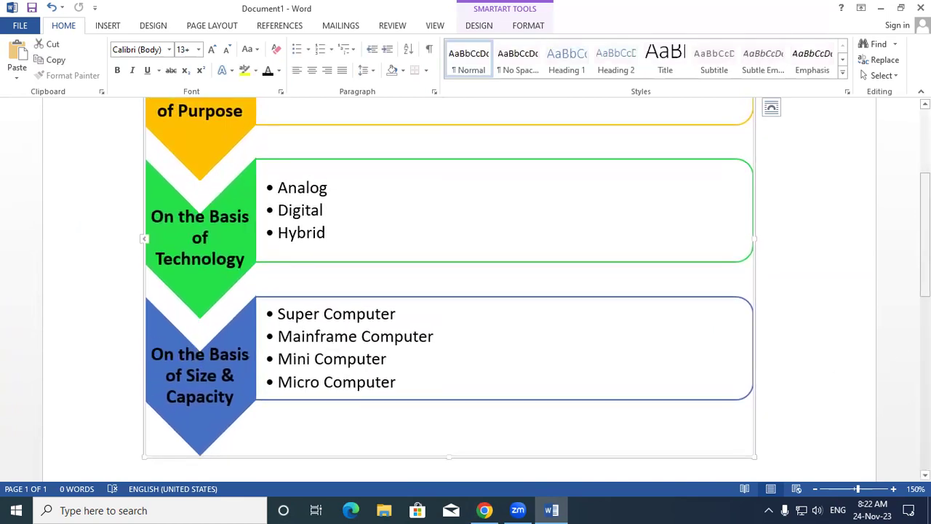
{"action": "scroll", "coordinate": [449, 291], "scroll_direction": "up", "scroll_amount": 3}
{"action": "scroll", "coordinate": [449, 291], "scroll_direction": "down", "scroll_amount": 1}
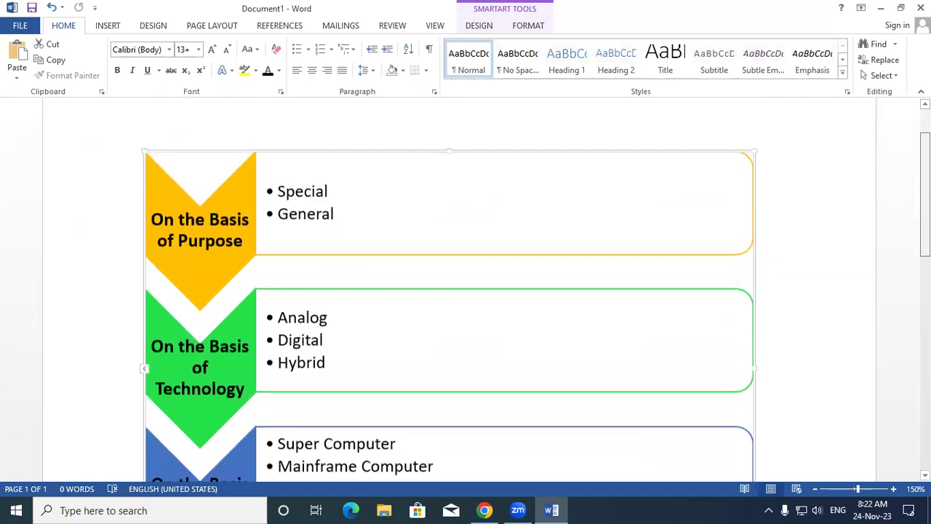
Review the finished chevron graphic from the first chevron to the last, including its bullets.
{"action": "scroll", "coordinate": [449, 291], "scroll_direction": "down", "scroll_amount": 3}
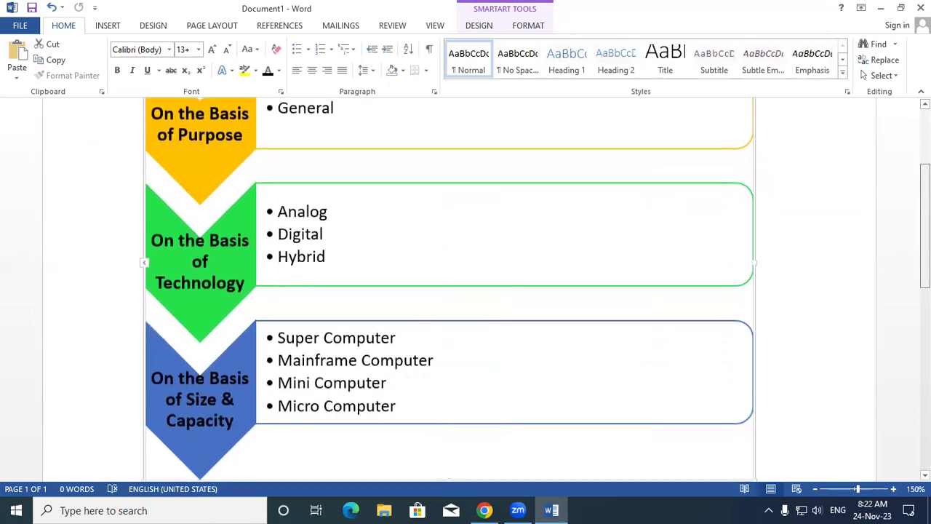
{"action": "scroll", "coordinate": [449, 291], "scroll_direction": "up", "scroll_amount": 3}
{"action": "scroll", "coordinate": [449, 291], "scroll_direction": "down", "scroll_amount": 2}
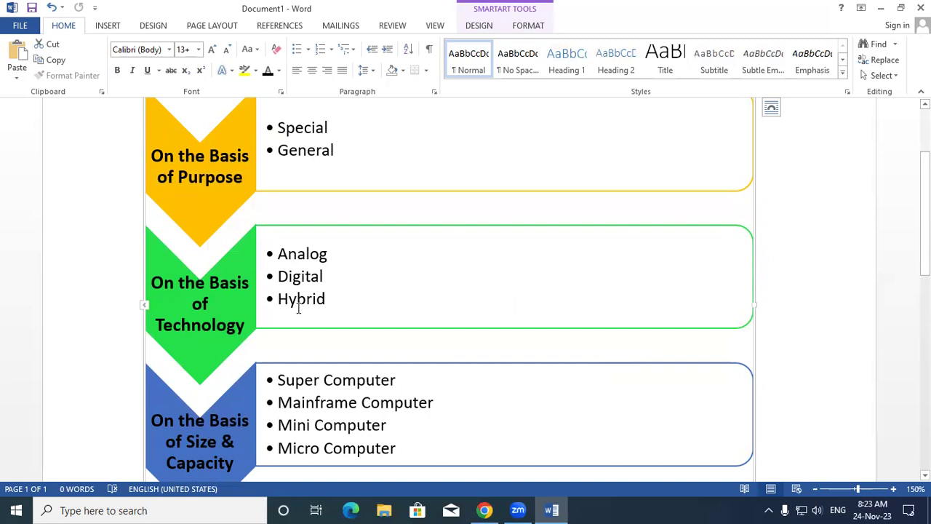
{"action": "scroll", "coordinate": [298, 308], "scroll_direction": "down", "scroll_amount": 1}
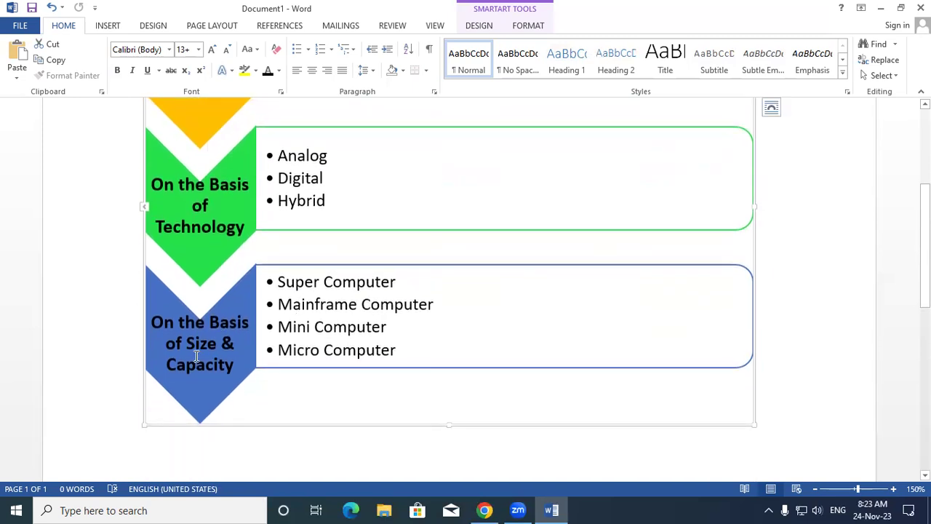
{"action": "scroll", "coordinate": [196, 356], "scroll_direction": "up", "scroll_amount": 1}
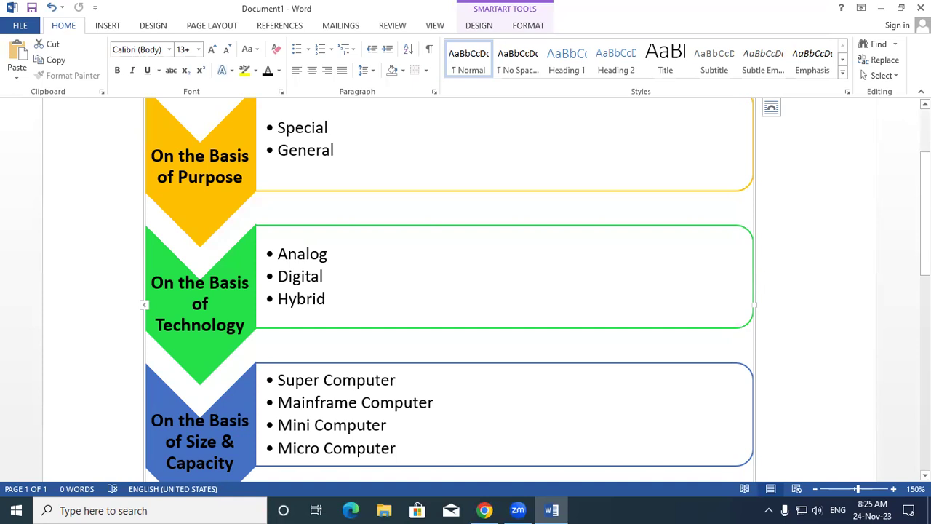
{"action": "scroll", "coordinate": [604, 336], "scroll_direction": "up", "scroll_amount": 2}
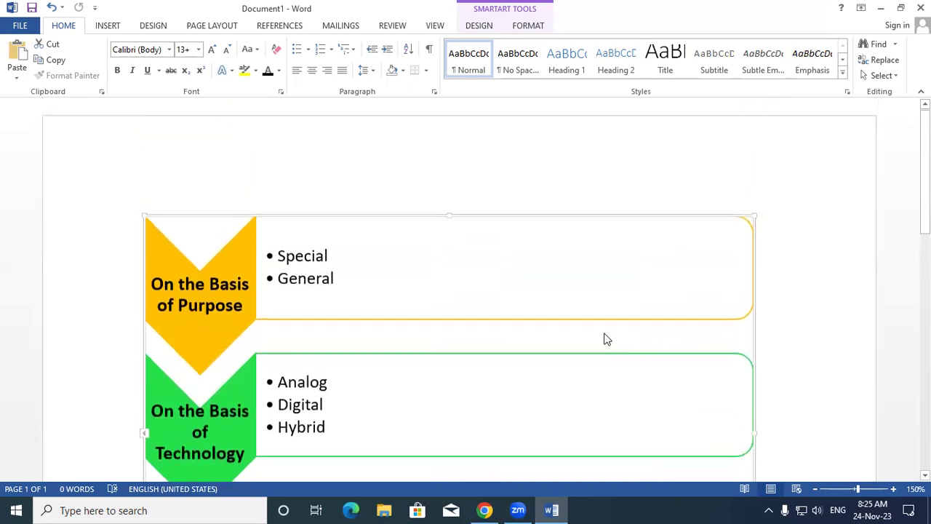
{"action": "scroll", "coordinate": [603, 336], "scroll_direction": "down", "scroll_amount": 3}
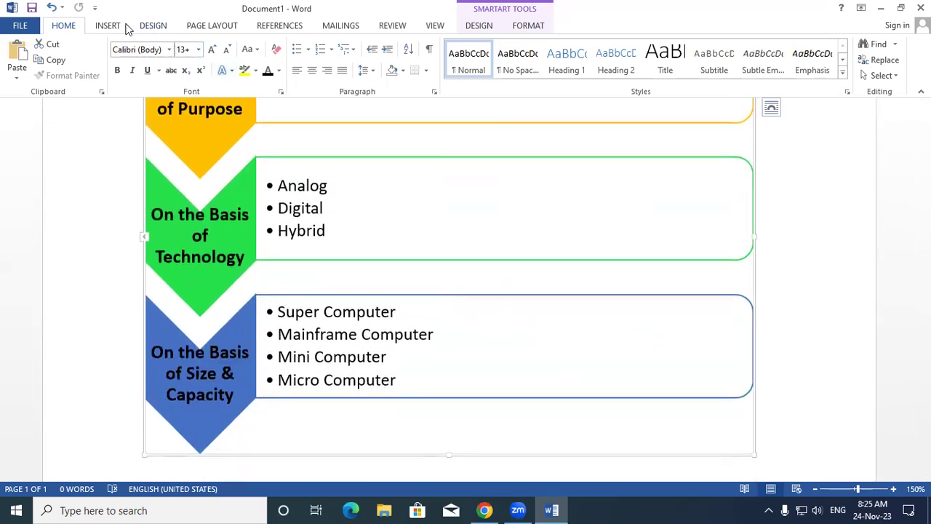
Open the SmartArt graphic gallery and browse its List, Process and Cycle layout categories.
{"action": "left_click", "coordinate": [109, 27]}
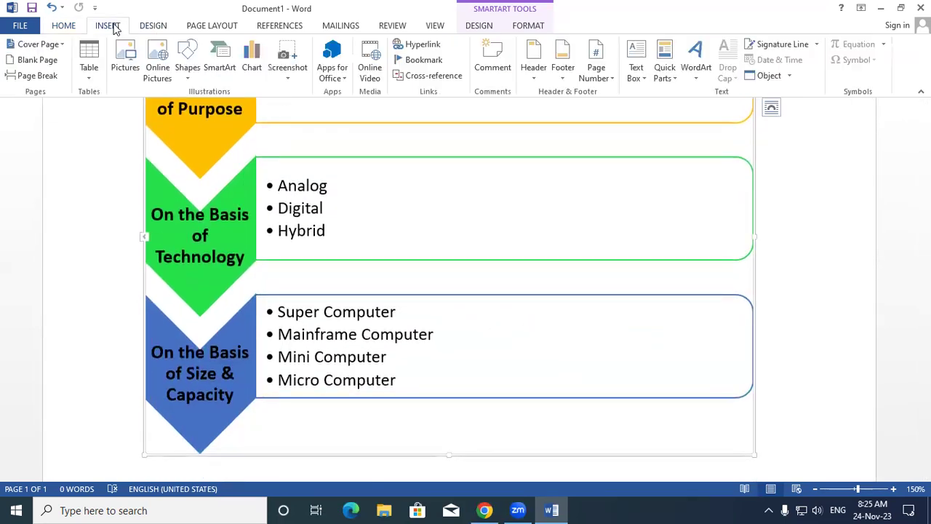
{"action": "left_click", "coordinate": [231, 71]}
{"action": "left_click", "coordinate": [265, 171]}
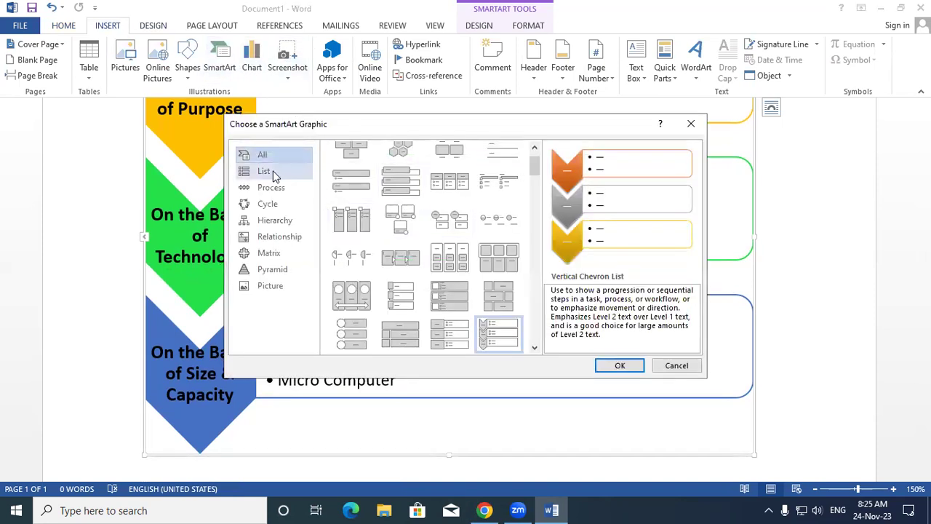
{"action": "left_click", "coordinate": [276, 187]}
{"action": "left_click", "coordinate": [268, 204]}
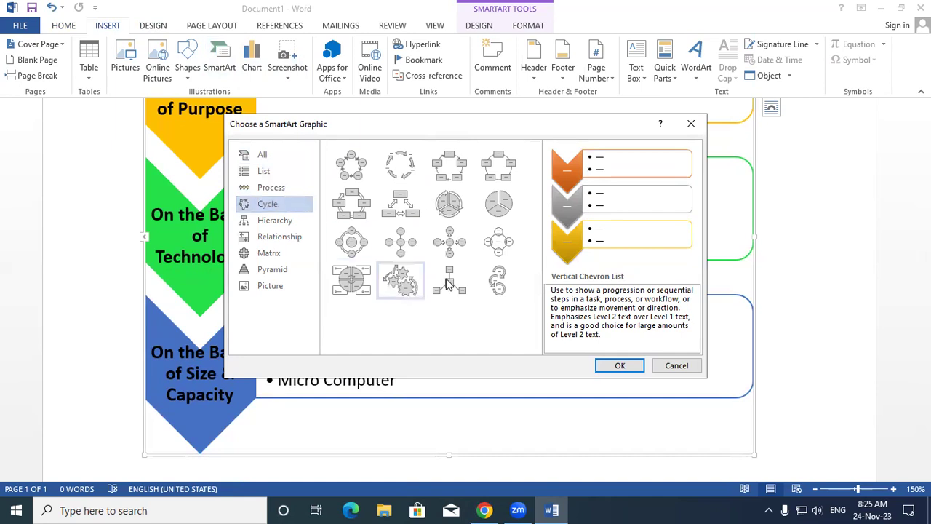
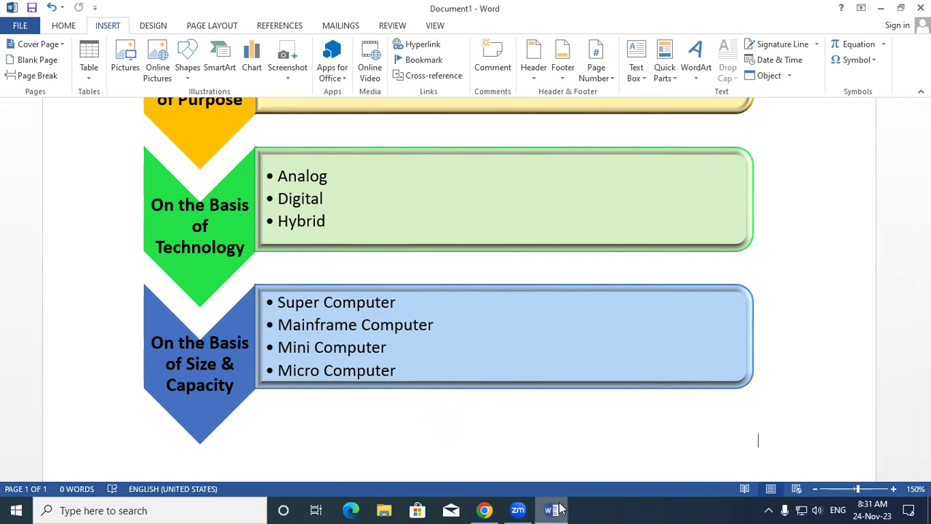
Create a new blank document and insert a Clustered Column chart in it.
{"action": "left_click", "coordinate": [551, 510]}
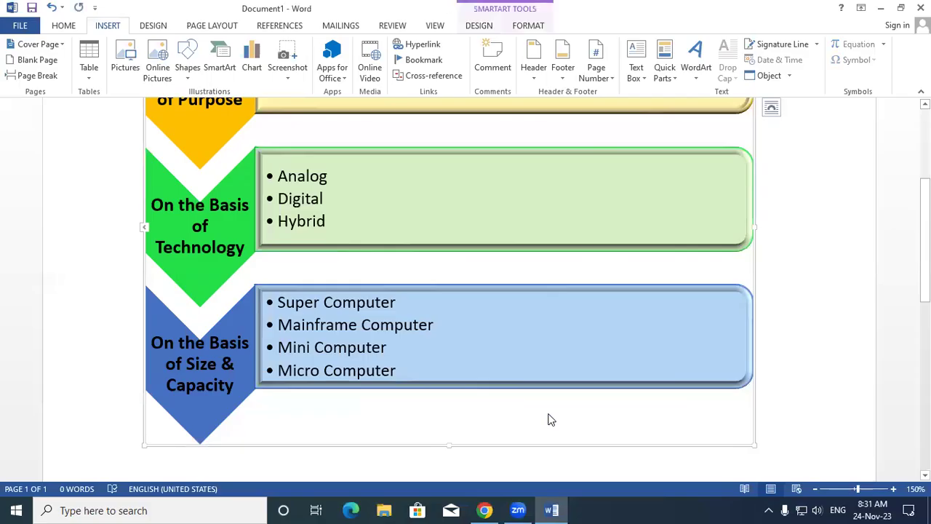
{"action": "left_click", "coordinate": [820, 421]}
{"action": "key", "text": "ctrl+n"}
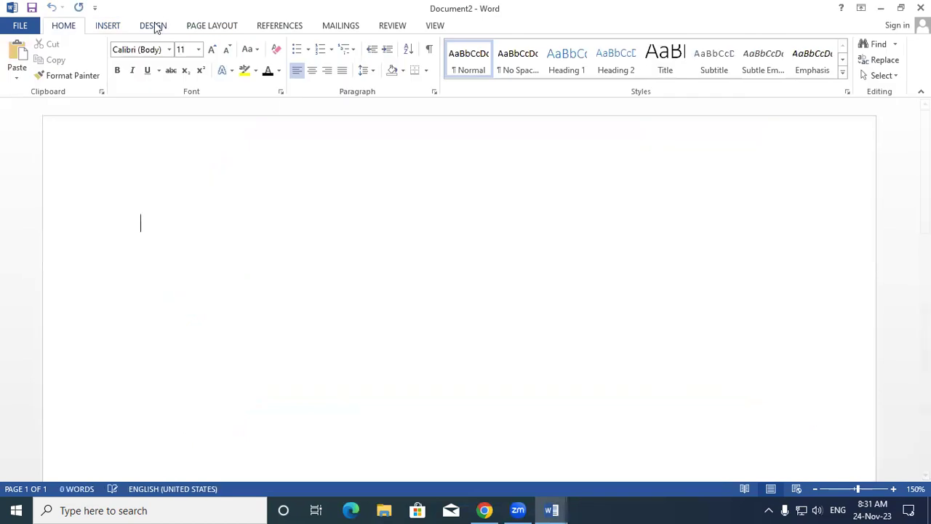
{"action": "left_click", "coordinate": [116, 28]}
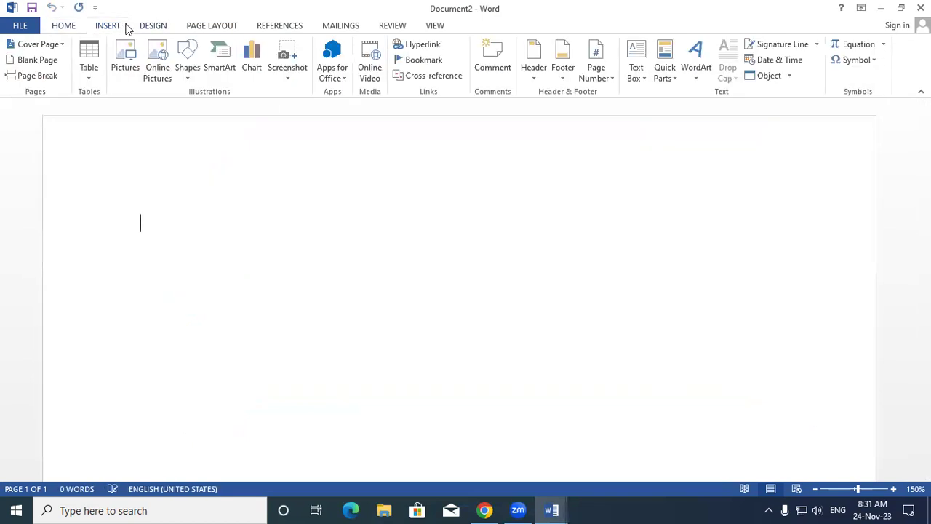
{"action": "left_click", "coordinate": [261, 64]}
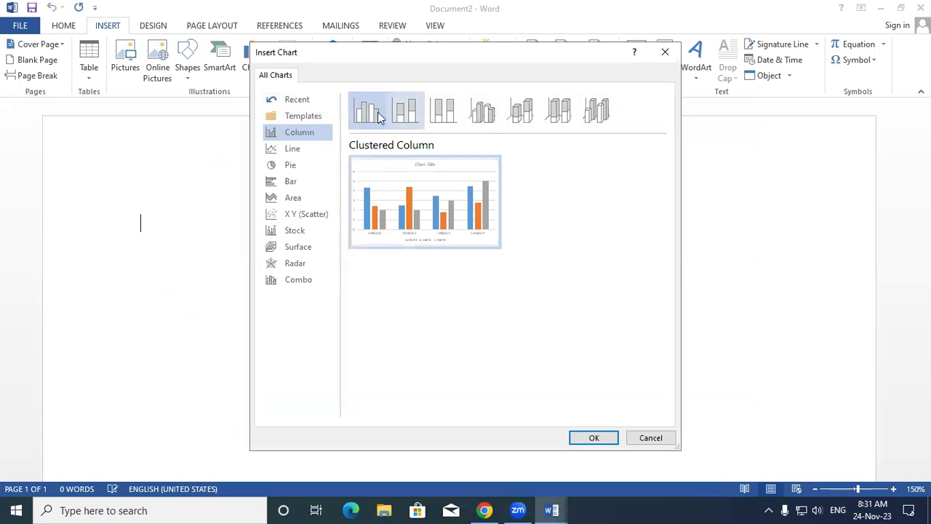
{"action": "left_click", "coordinate": [577, 438]}
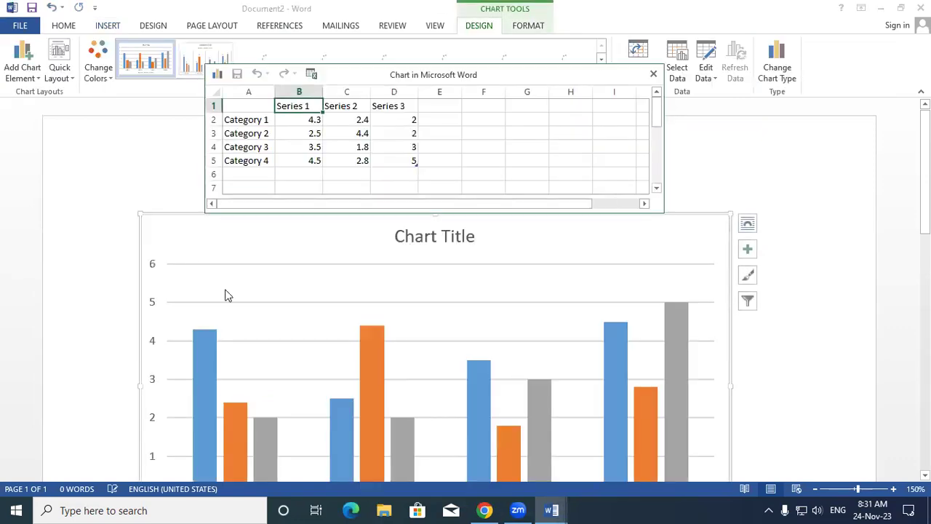
Rename the three series headings in the chart's data sheet to MATHS, ENG and SCI.
{"action": "key", "text": "Page_Down"}
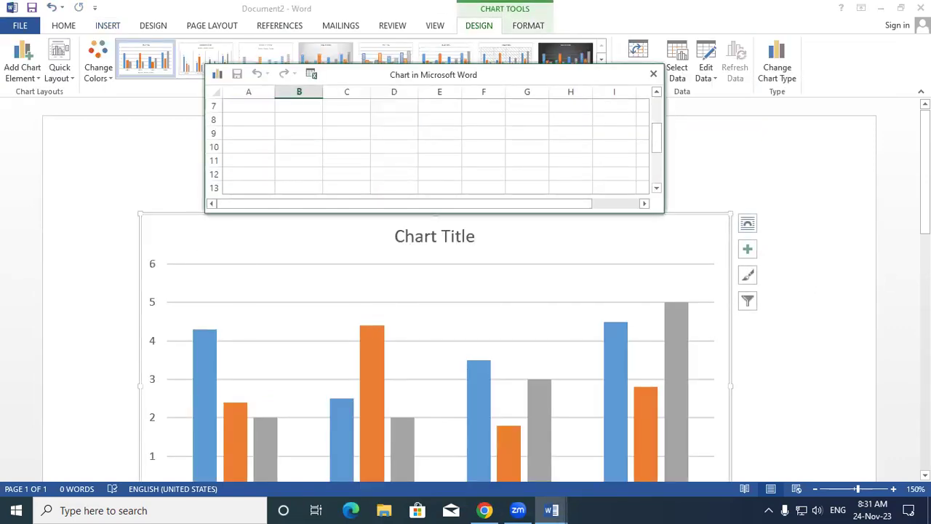
{"action": "scroll", "coordinate": [892, 274], "scroll_direction": "down", "scroll_amount": 5}
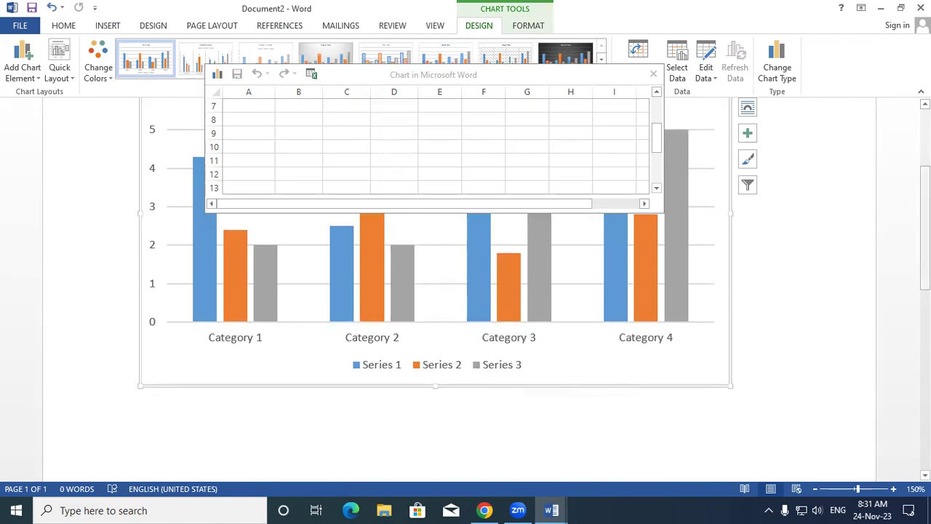
{"action": "scroll", "coordinate": [669, 219], "scroll_direction": "up", "scroll_amount": 5}
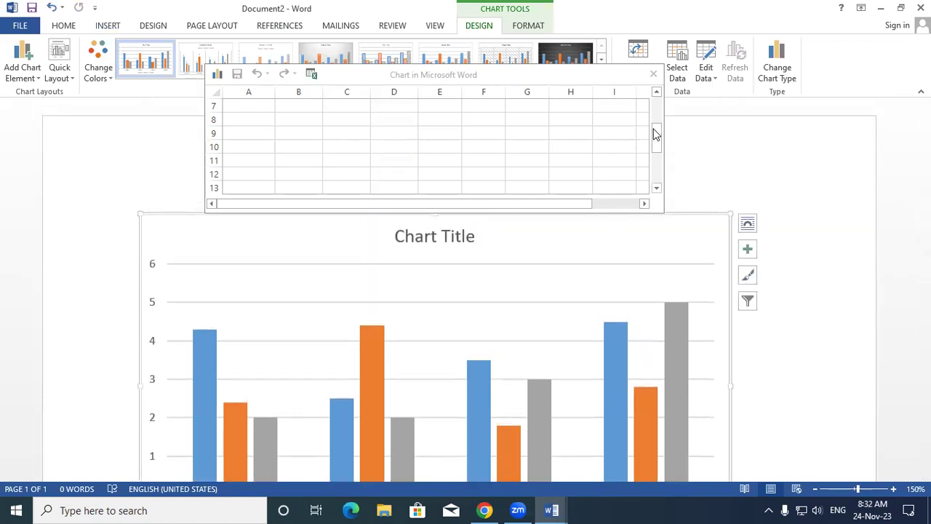
{"action": "left_click_drag", "start_coordinate": [655, 133], "coordinate": [656, 108]}
{"action": "left_click", "coordinate": [267, 121]}
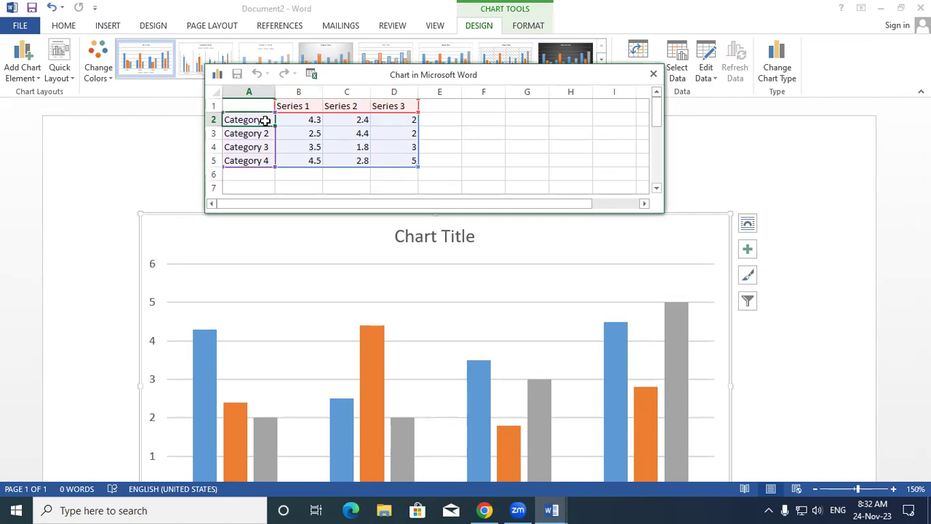
{"action": "left_click", "coordinate": [289, 106]}
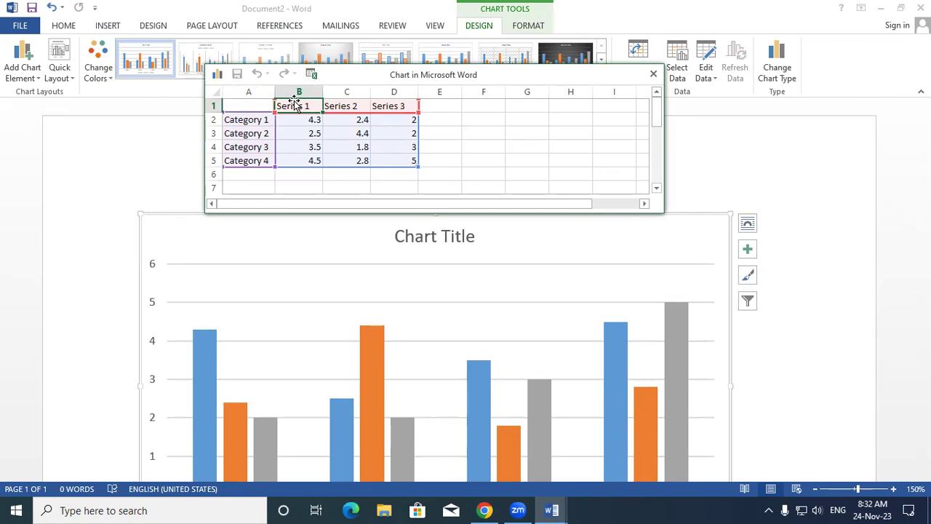
{"action": "type", "text": "MATHS"}
{"action": "key", "text": "Tab"}
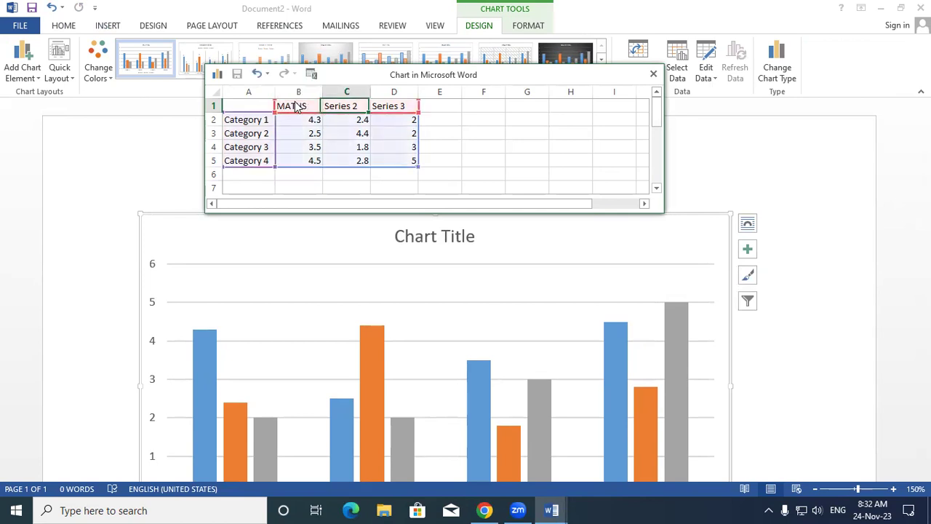
{"action": "type", "text": "EN"}
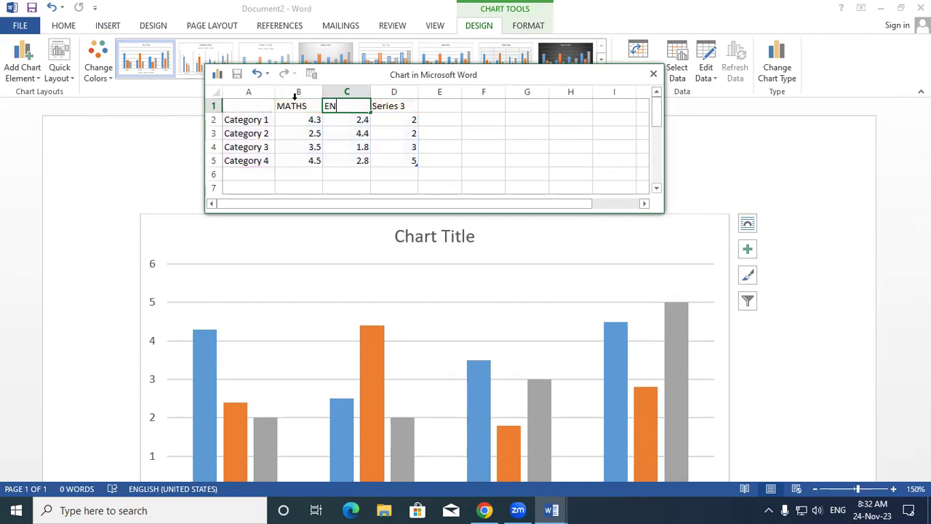
{"action": "type", "text": "G"}
{"action": "key", "text": "Tab"}
{"action": "type", "text": "SC"}
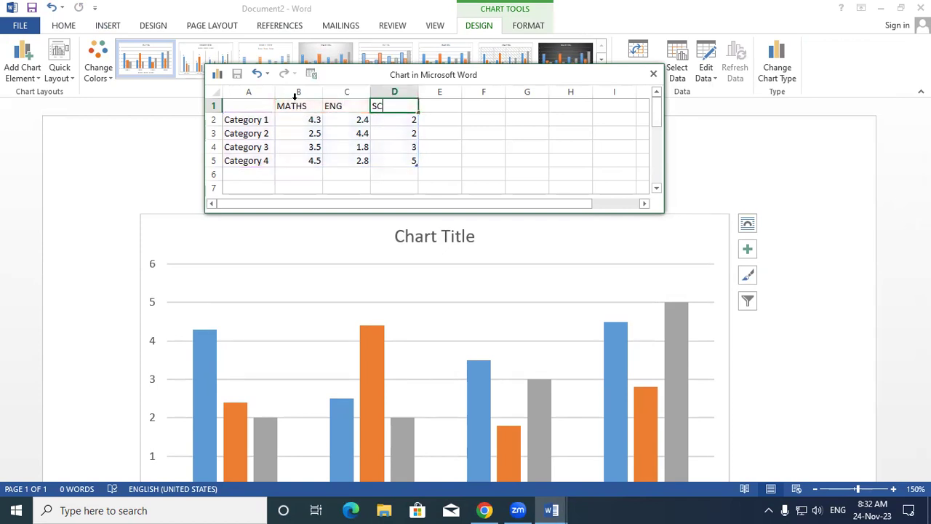
Replace the four category labels in cells A2 to A5 of the chart data with the students' first names.
{"action": "left_click", "coordinate": [248, 122]}
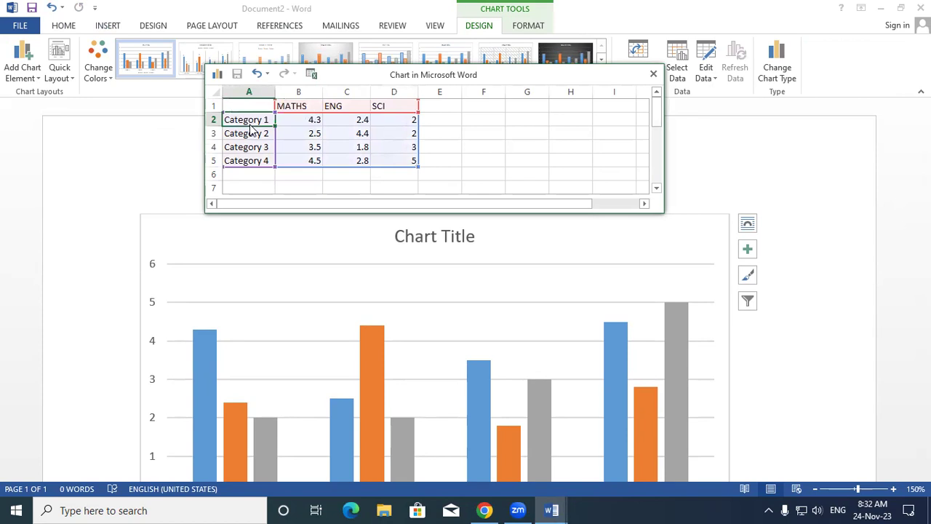
{"action": "type", "text": "HARSHIT"}
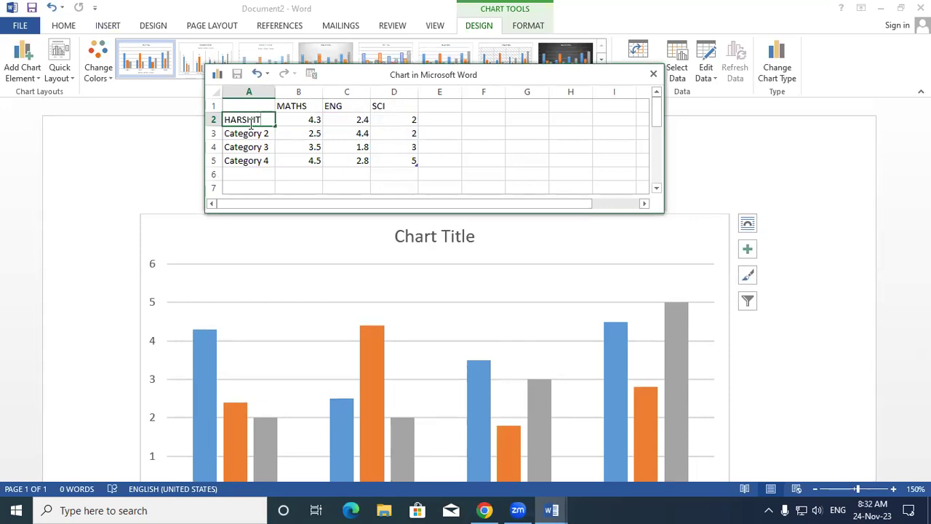
{"action": "left_click", "coordinate": [271, 136]}
{"action": "type", "text": "AAYAN"}
{"action": "left_click", "coordinate": [271, 143]}
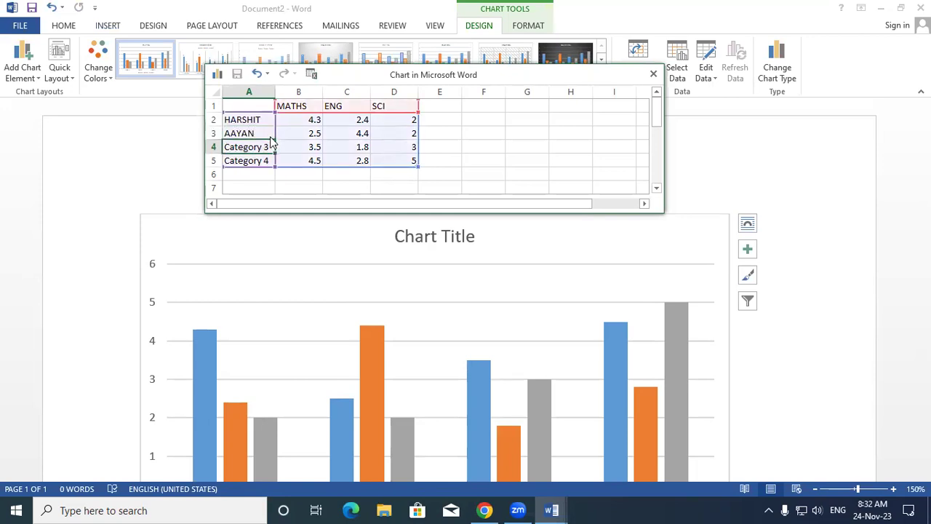
{"action": "type", "text": "MADHO"}
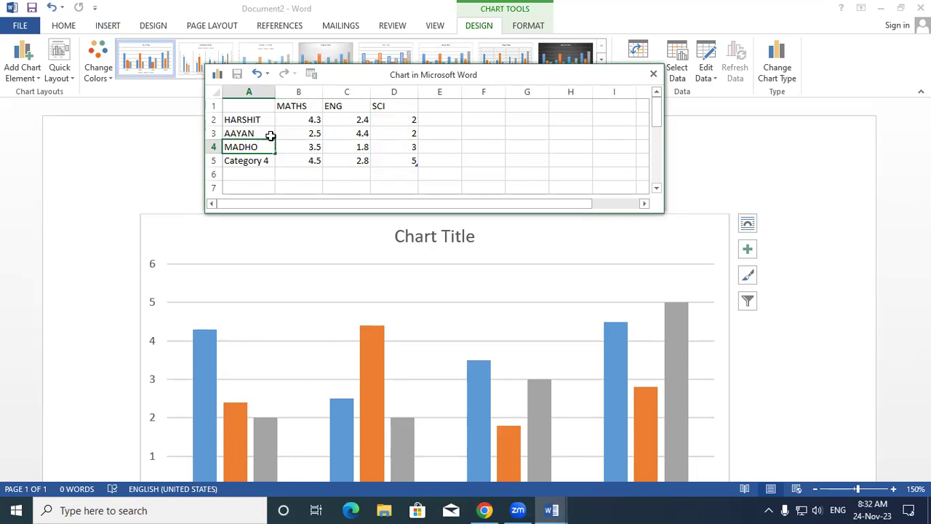
{"action": "key", "text": "Return"}
{"action": "type", "text": "ROSHAN"}
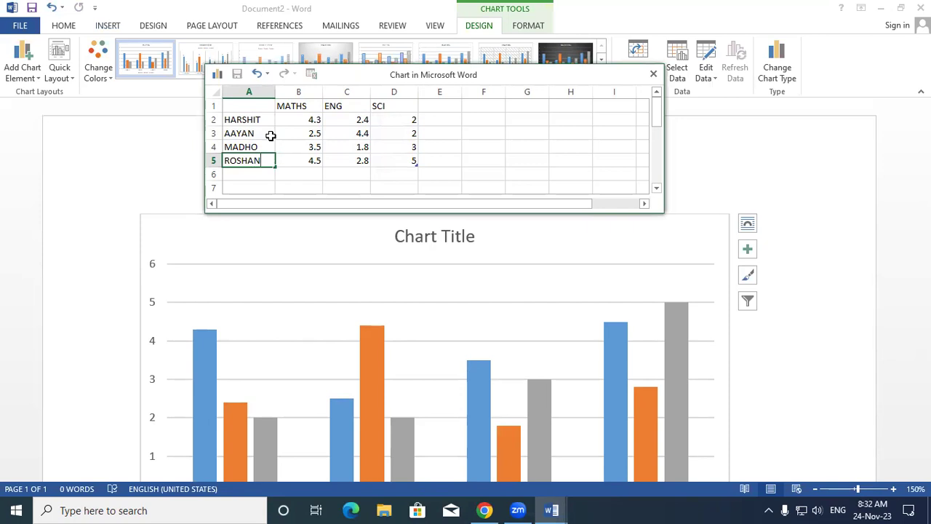
{"action": "left_click", "coordinate": [312, 173]}
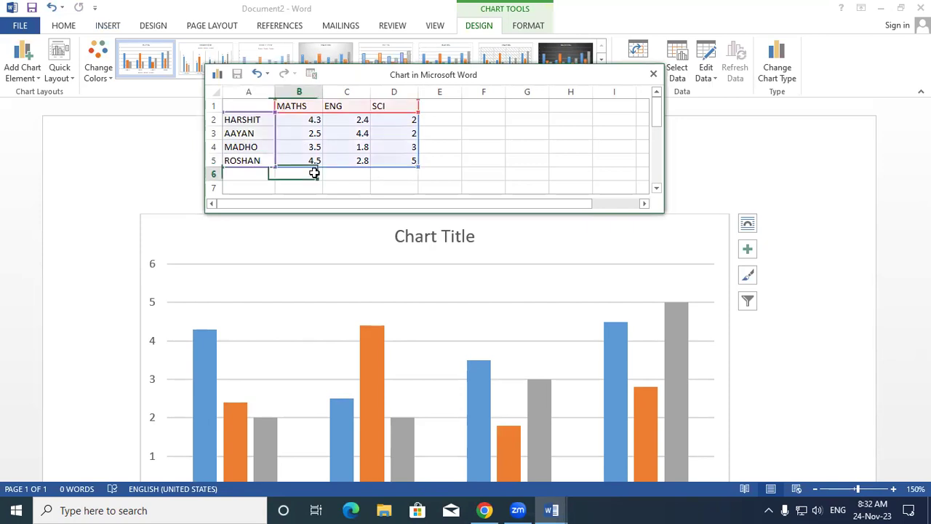
Enter =RANDBETWEEN(45,90) in cell B2 of the MATHS column and fill the formula down to B5.
{"action": "left_click", "coordinate": [299, 122]}
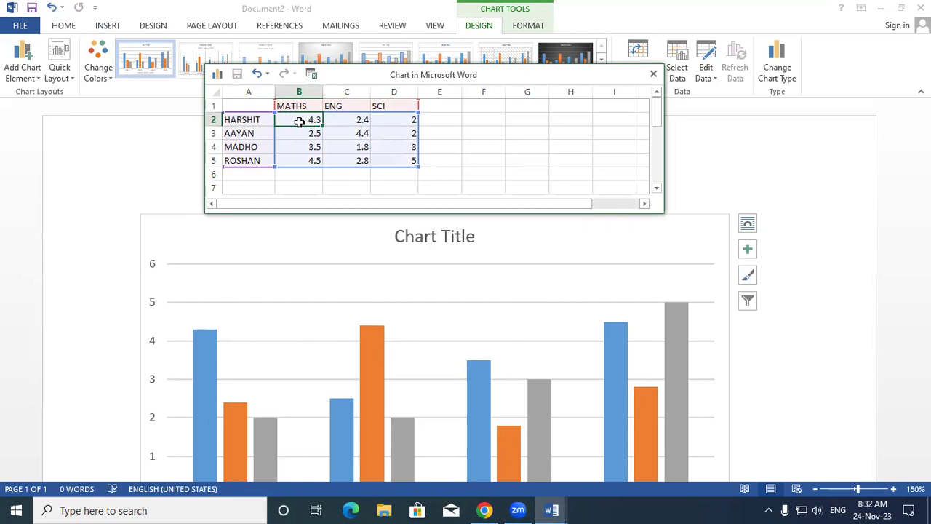
{"action": "type", "text": "=RA"}
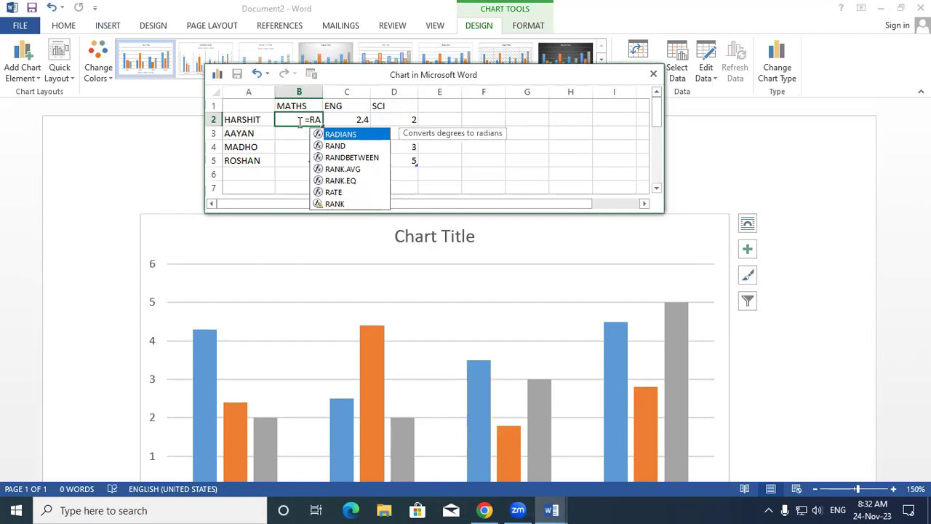
{"action": "key", "text": "Down"}
{"action": "key", "text": "Down"}
{"action": "key", "text": "Tab"}
{"action": "type", "text": "45"}
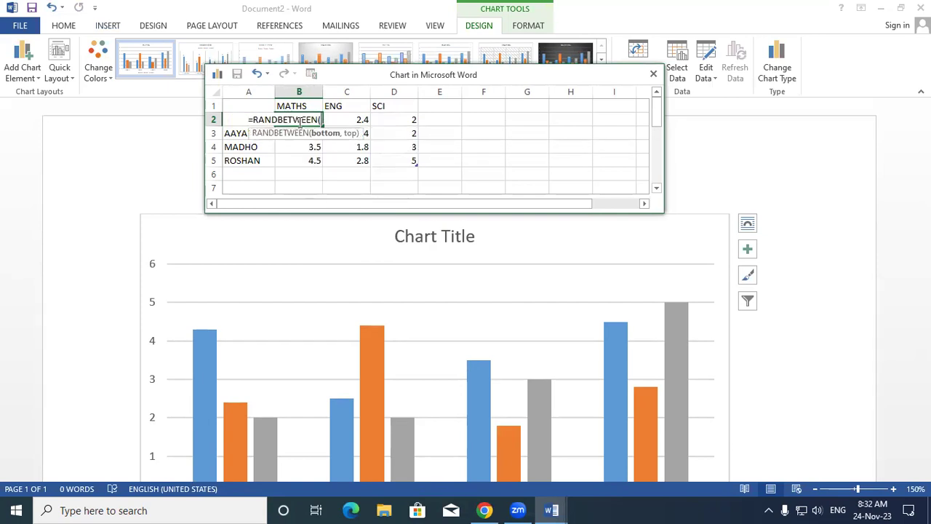
{"action": "type", "text": ",9"}
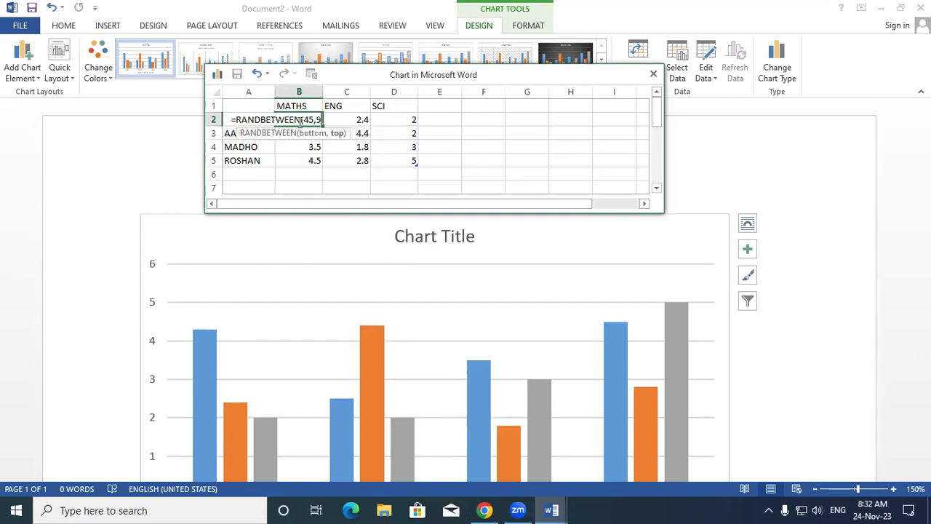
{"action": "type", "text": "0)"}
{"action": "key", "text": "Return"}
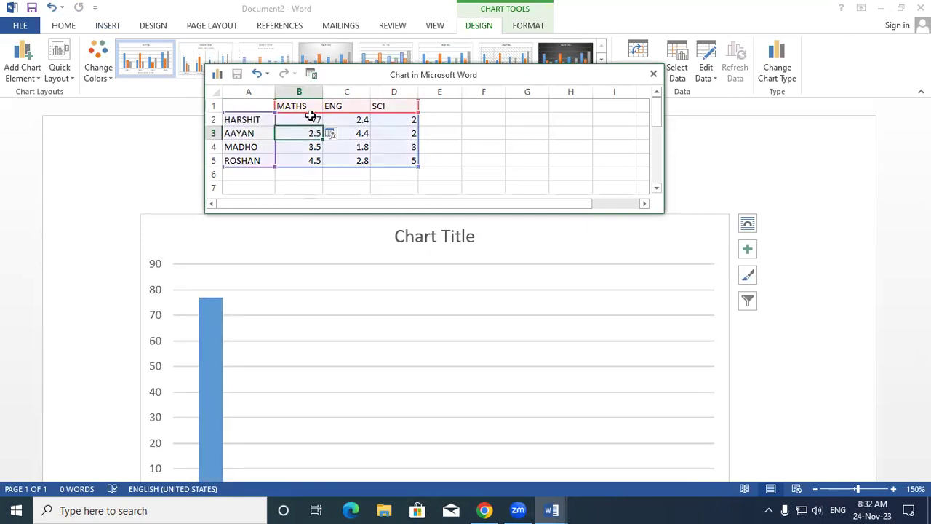
{"action": "left_click", "coordinate": [310, 118]}
{"action": "left_click_drag", "start_coordinate": [323, 122], "coordinate": [323, 169]}
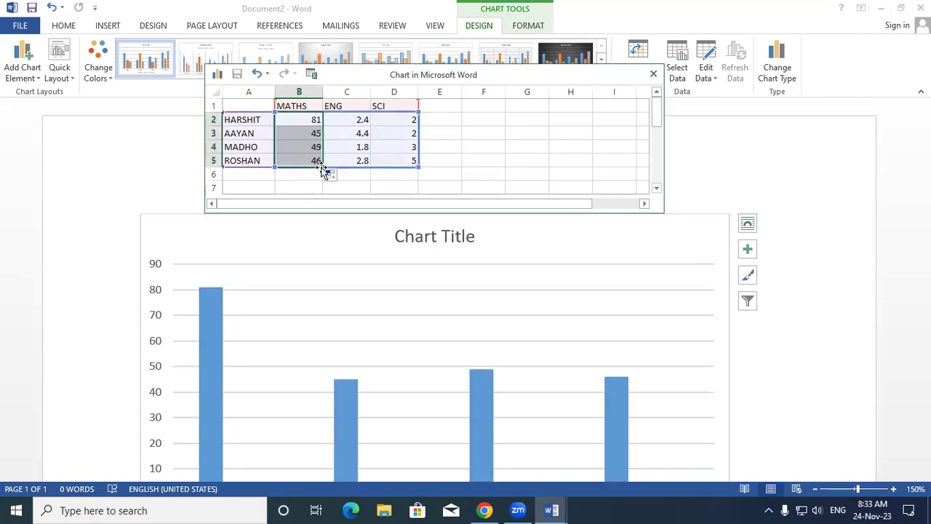
Fill the MATHS formulas across the ENG and SCI columns and replace the formulas in B2:D5 with values using Paste Special.
{"action": "left_click_drag", "start_coordinate": [327, 174], "coordinate": [407, 166]}
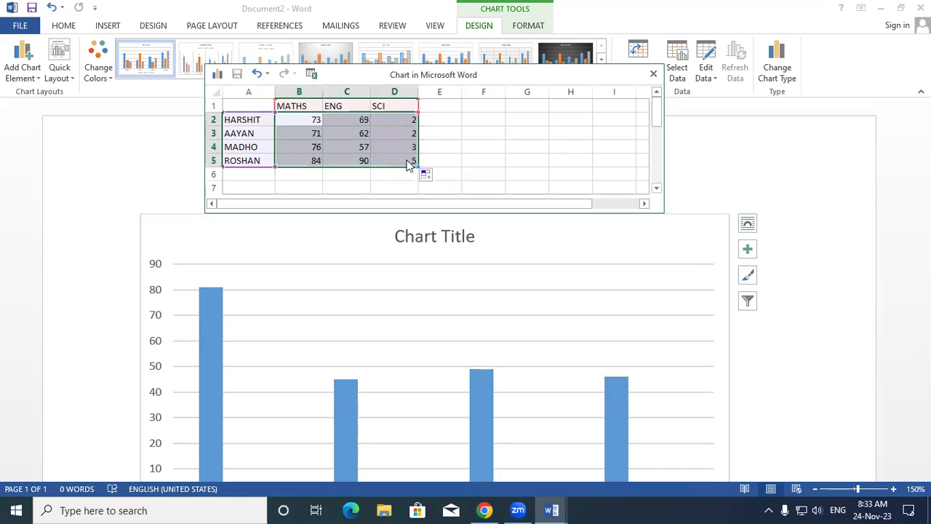
{"action": "right_click", "coordinate": [364, 146]}
{"action": "left_click", "coordinate": [397, 169]}
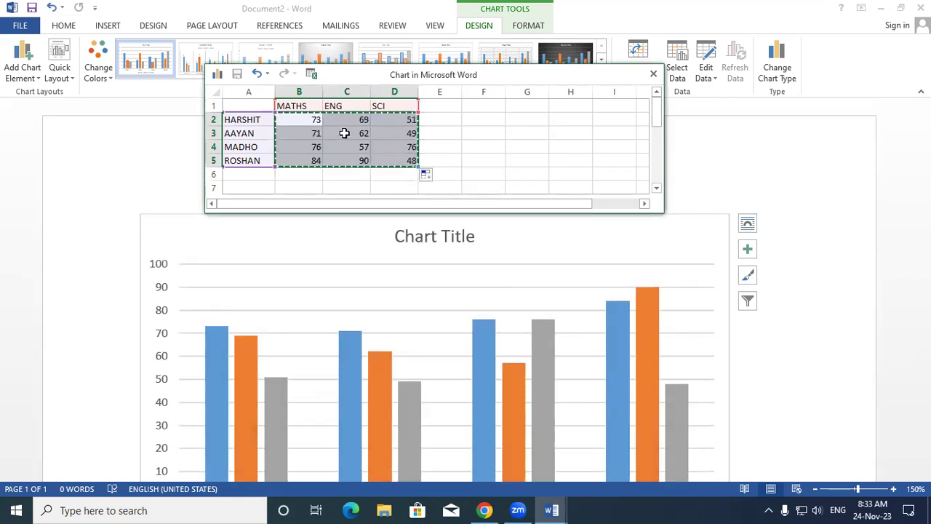
{"action": "right_click", "coordinate": [346, 136]}
{"action": "left_click", "coordinate": [381, 212]}
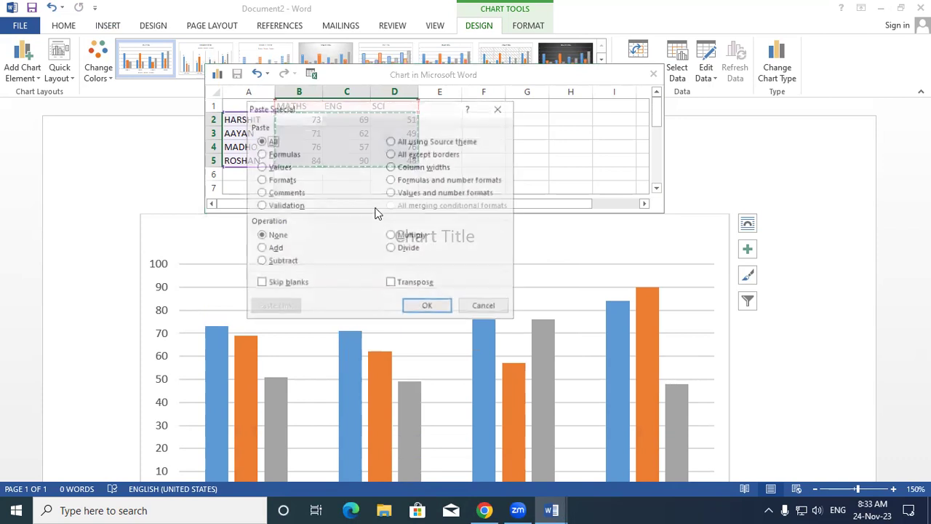
{"action": "left_click", "coordinate": [260, 167]}
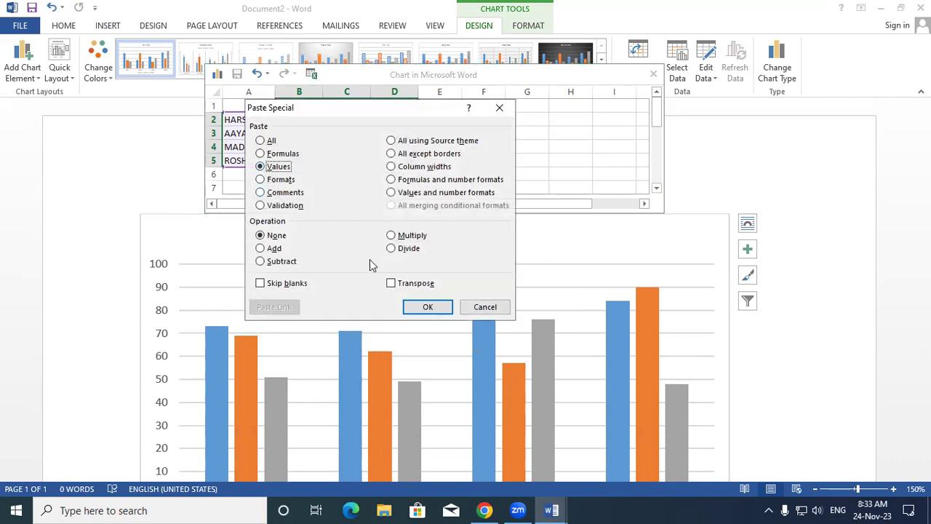
{"action": "left_click", "coordinate": [442, 306]}
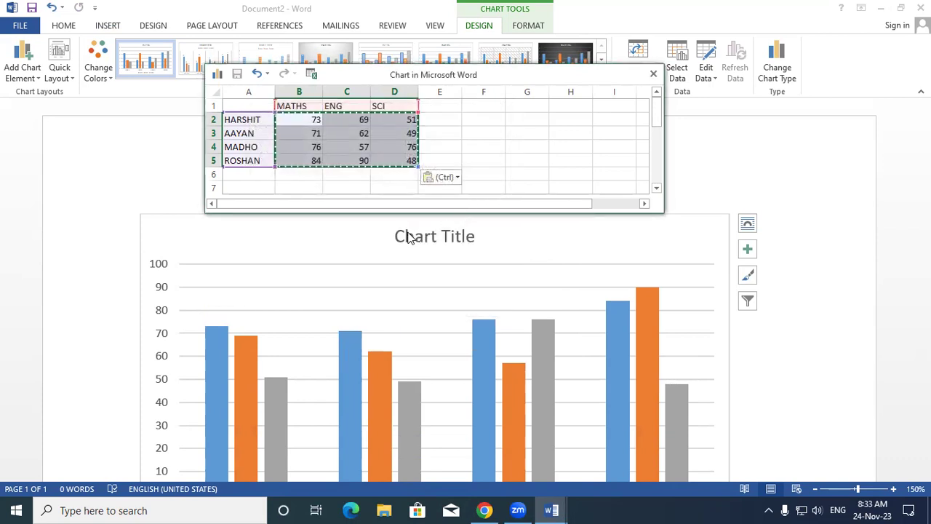
Move the chart data window clear of the plotted columns to view the chart, and deselect the chart.
{"action": "left_click", "coordinate": [533, 259]}
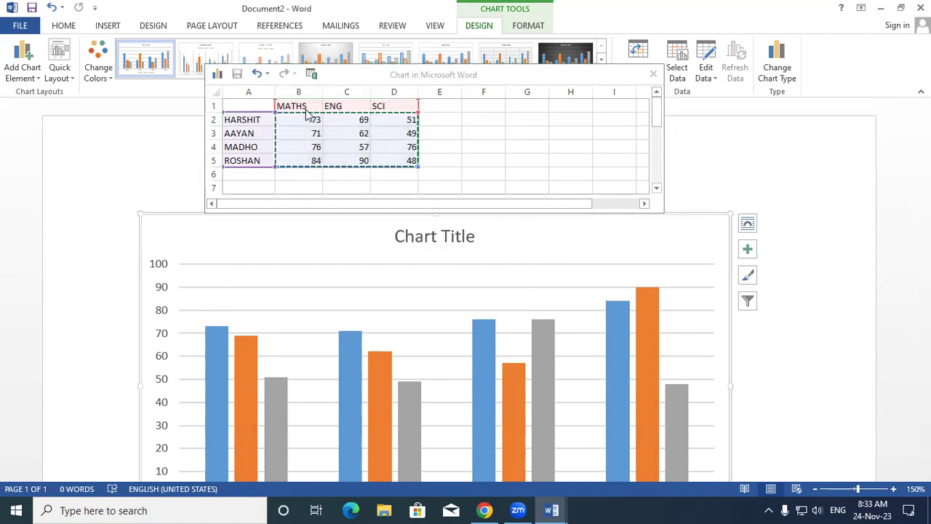
{"action": "scroll", "coordinate": [573, 361], "scroll_direction": "down", "scroll_amount": 3}
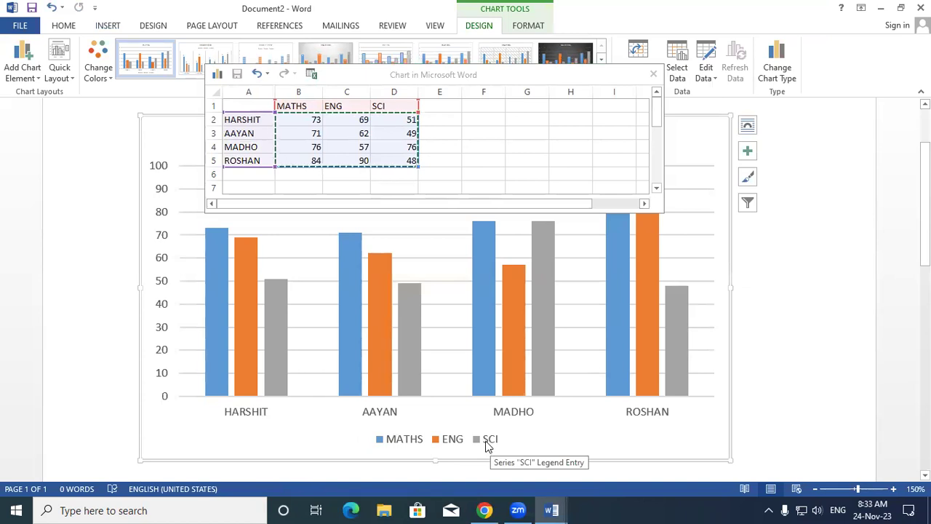
{"action": "left_click", "coordinate": [689, 457]}
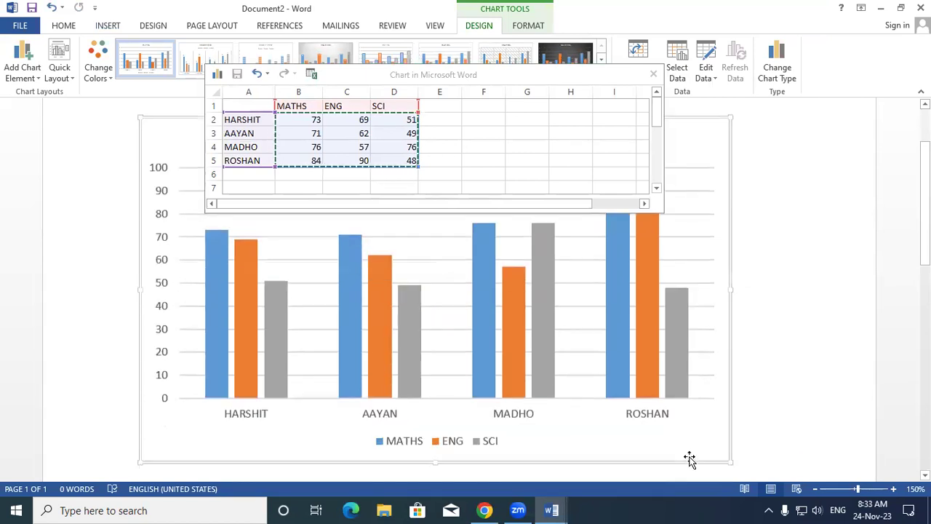
{"action": "left_click", "coordinate": [587, 68]}
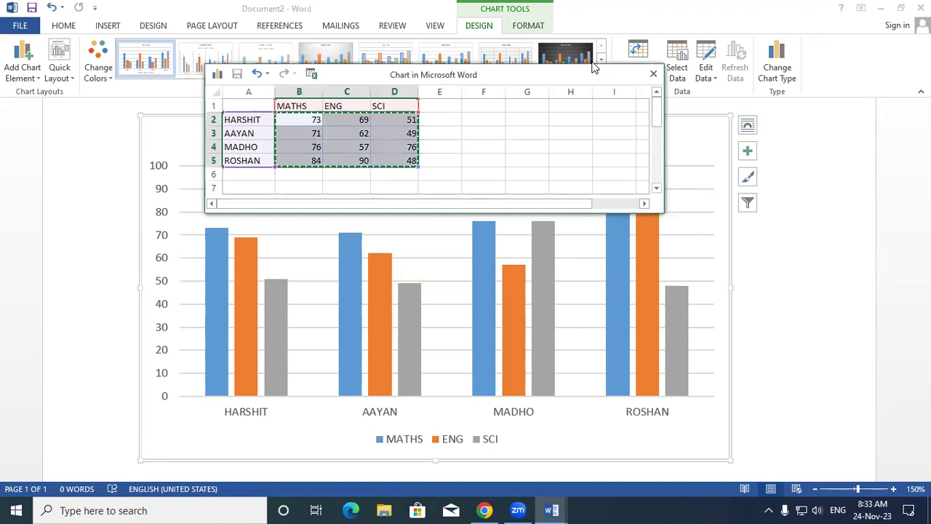
{"action": "left_click_drag", "start_coordinate": [593, 68], "coordinate": [645, 5]}
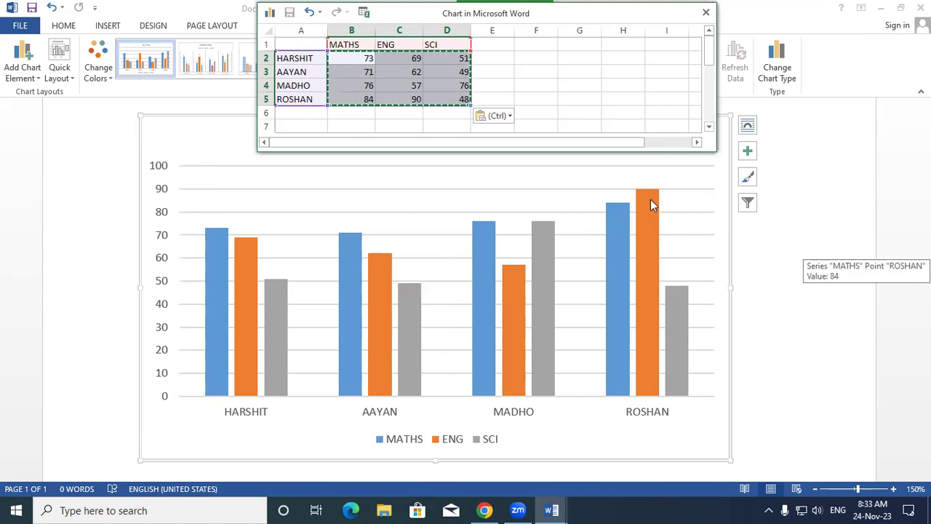
{"action": "left_click", "coordinate": [824, 154]}
Check the plotted MATHS, ENG and SCI columns against the marks in the data sheet, and close the data sheet.
{"action": "mouse_move", "coordinate": [642, 202]}
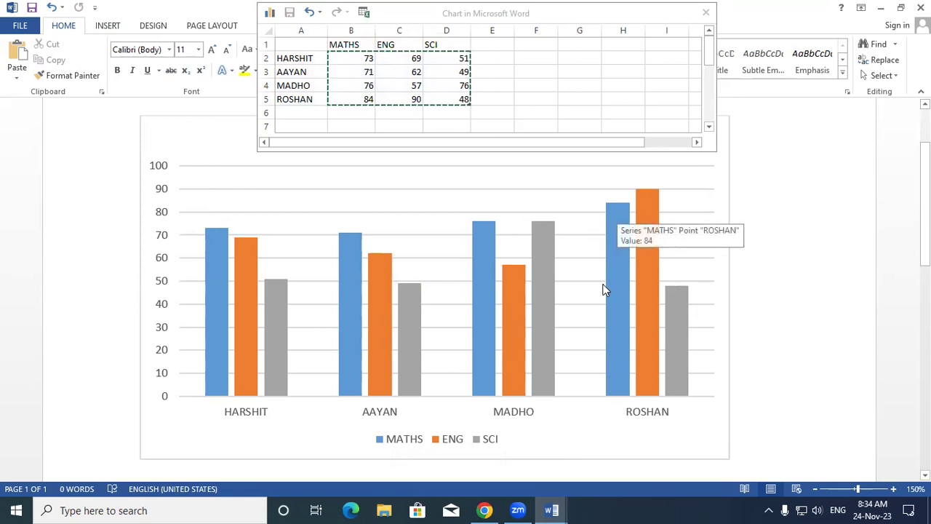
{"action": "mouse_move", "coordinate": [615, 226]}
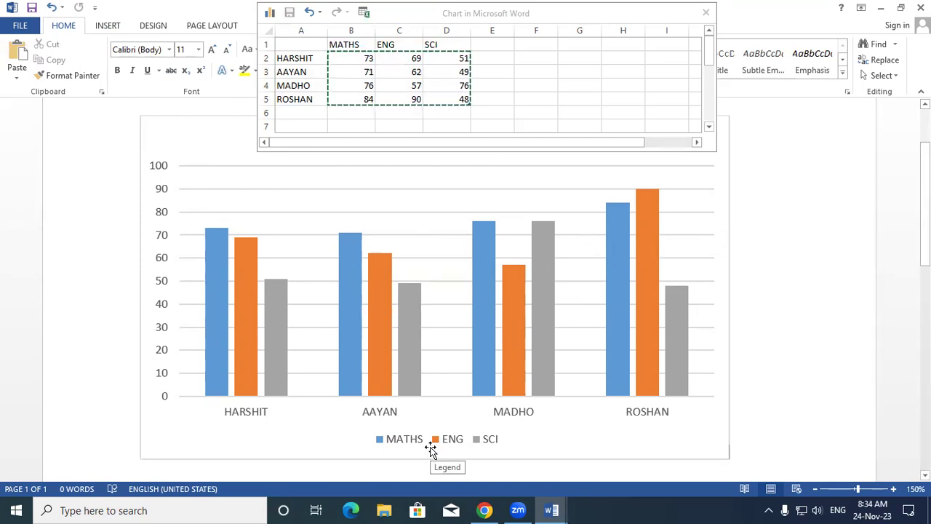
{"action": "mouse_move", "coordinate": [651, 235]}
{"action": "mouse_move", "coordinate": [642, 253]}
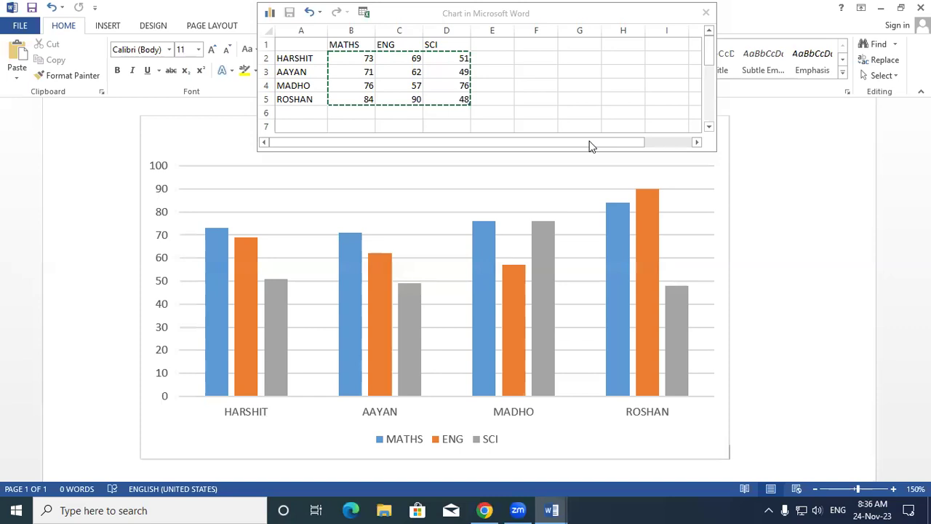
{"action": "mouse_move", "coordinate": [644, 235]}
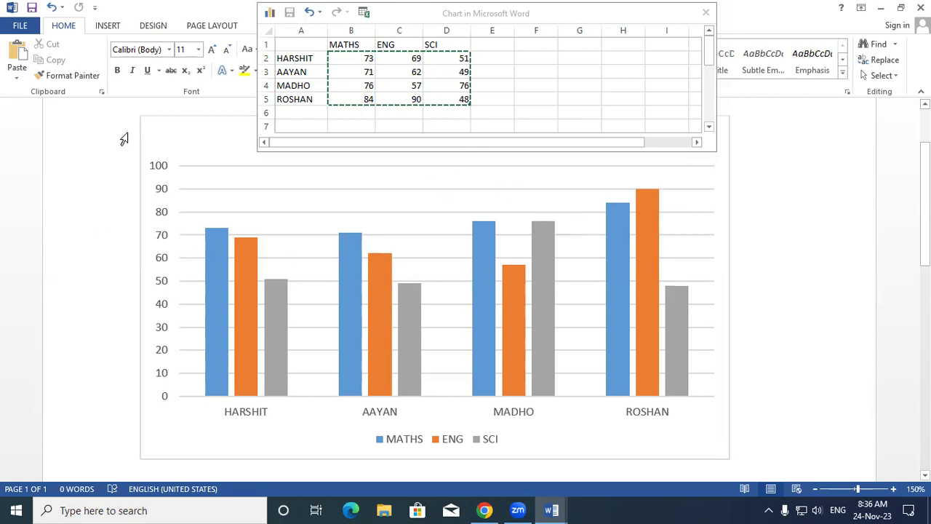
{"action": "left_click", "coordinate": [704, 14]}
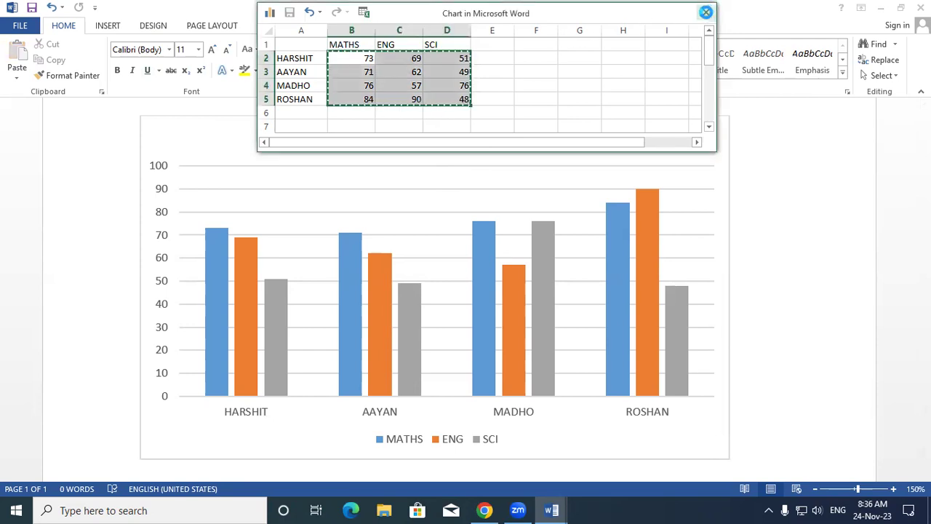
{"action": "left_click", "coordinate": [706, 11]}
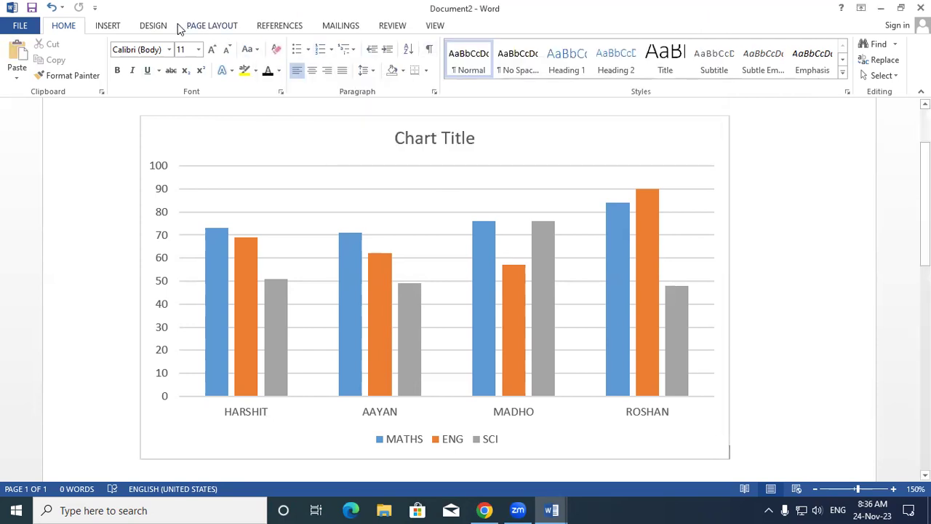
Insert a screen clipping of Document1's Technology and Size & Capacity SmartArt sections below the chart.
{"action": "left_click", "coordinate": [106, 25]}
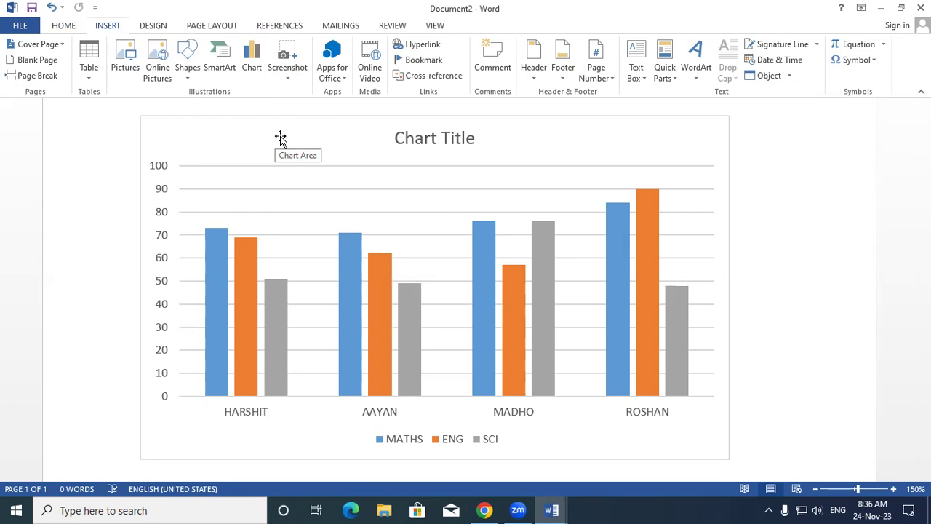
{"action": "left_click", "coordinate": [283, 80]}
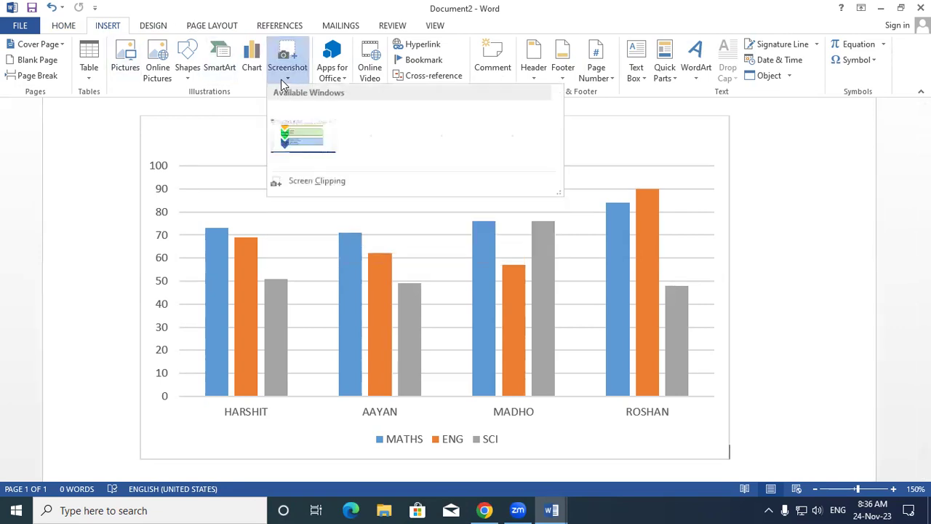
{"action": "left_click", "coordinate": [314, 181]}
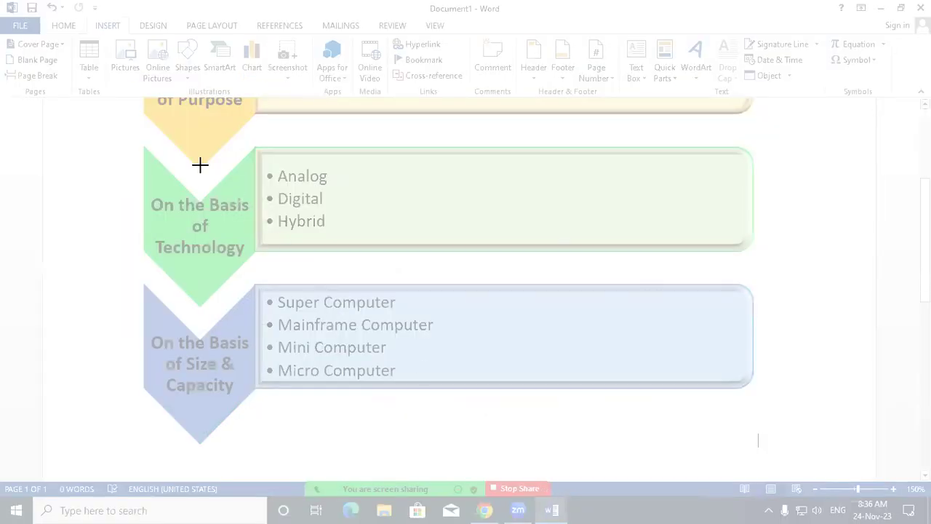
{"action": "left_click_drag", "start_coordinate": [123, 139], "coordinate": [761, 437]}
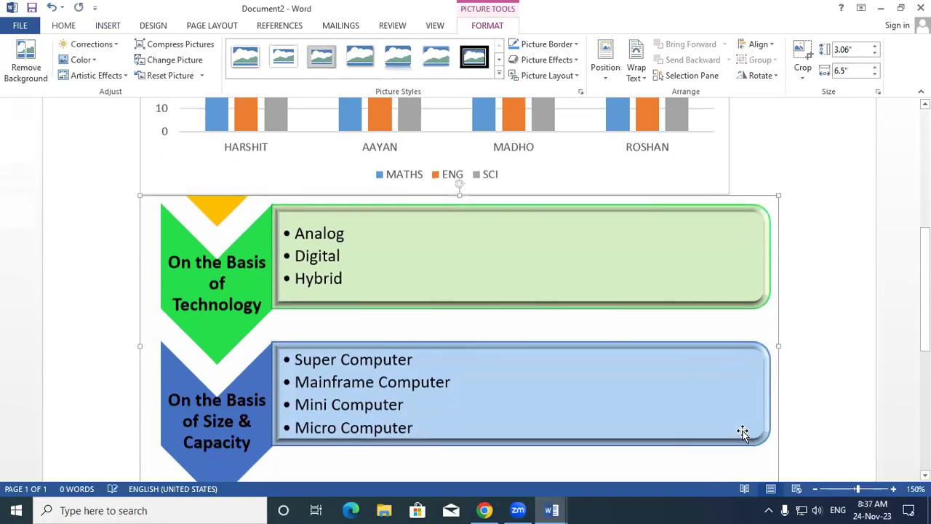
{"action": "scroll", "coordinate": [447, 342], "scroll_direction": "down", "scroll_amount": 1}
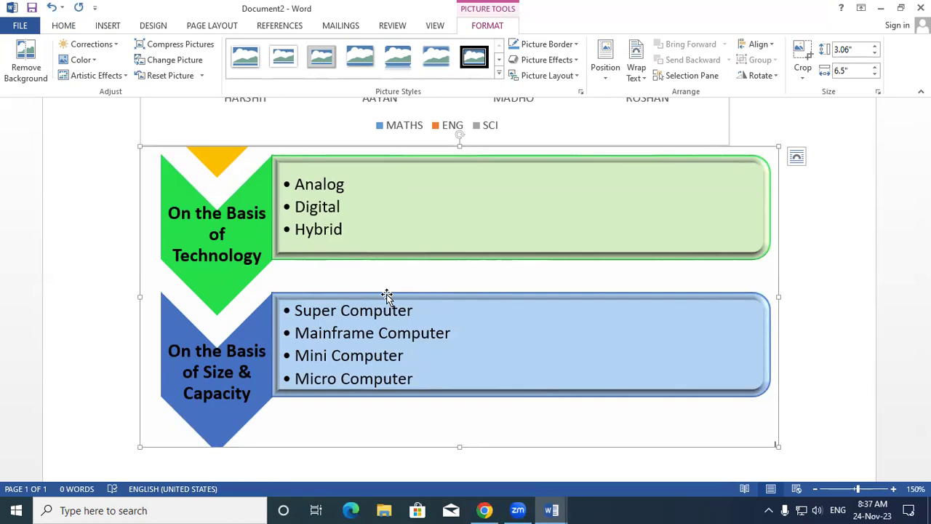
{"action": "scroll", "coordinate": [372, 314], "scroll_direction": "up", "scroll_amount": 5}
{"action": "scroll", "coordinate": [371, 313], "scroll_direction": "down", "scroll_amount": 5}
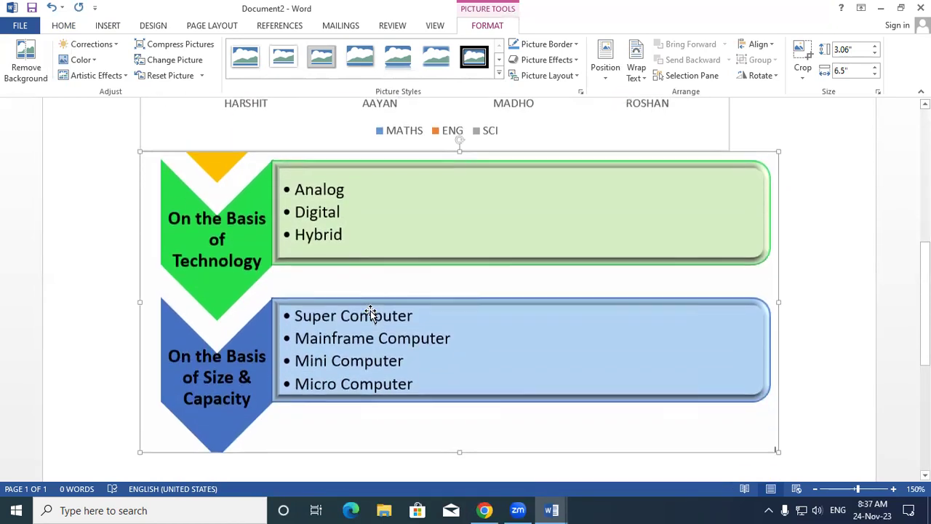
{"action": "key", "text": "ctrl+n"}
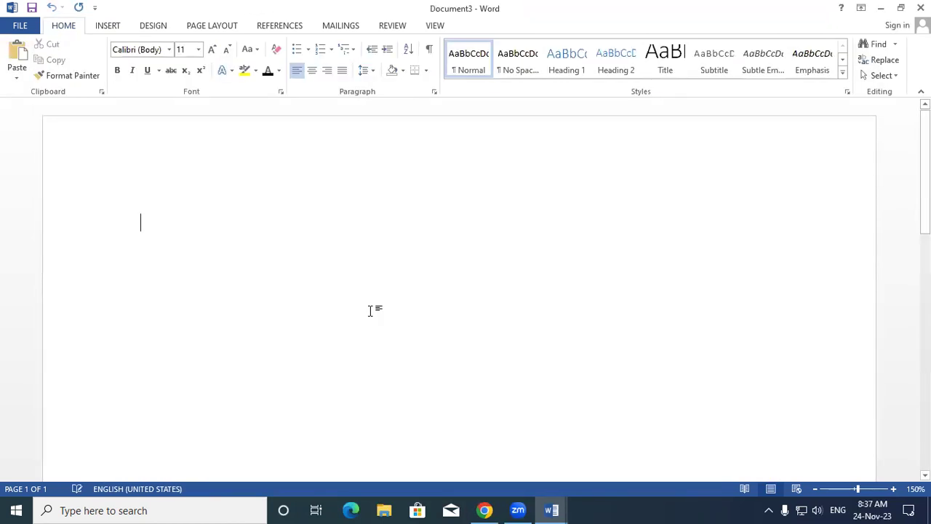
{"action": "key", "text": "ctrl+v"}
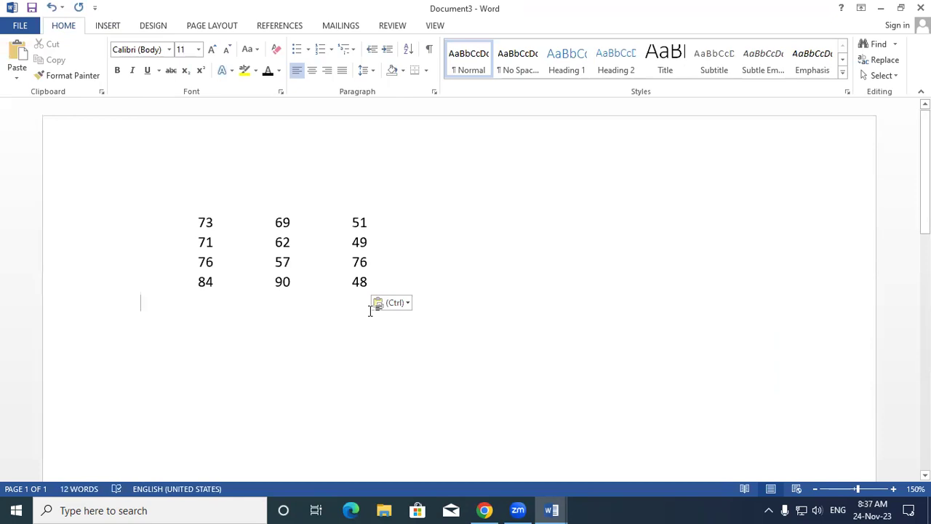
{"action": "left_click", "coordinate": [920, 8]}
{"action": "left_click", "coordinate": [466, 281]}
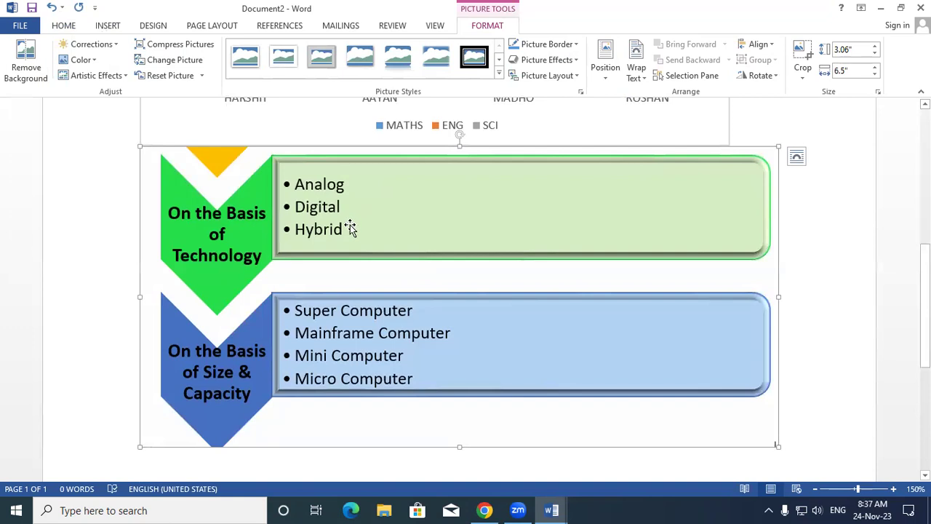
Capture a rectangular screen snip of the column chart with the Windows snipping tool and paste it into a new blank document.
{"action": "scroll", "coordinate": [339, 291], "scroll_direction": "up", "scroll_amount": 3}
{"action": "scroll", "coordinate": [336, 290], "scroll_direction": "up", "scroll_amount": 3}
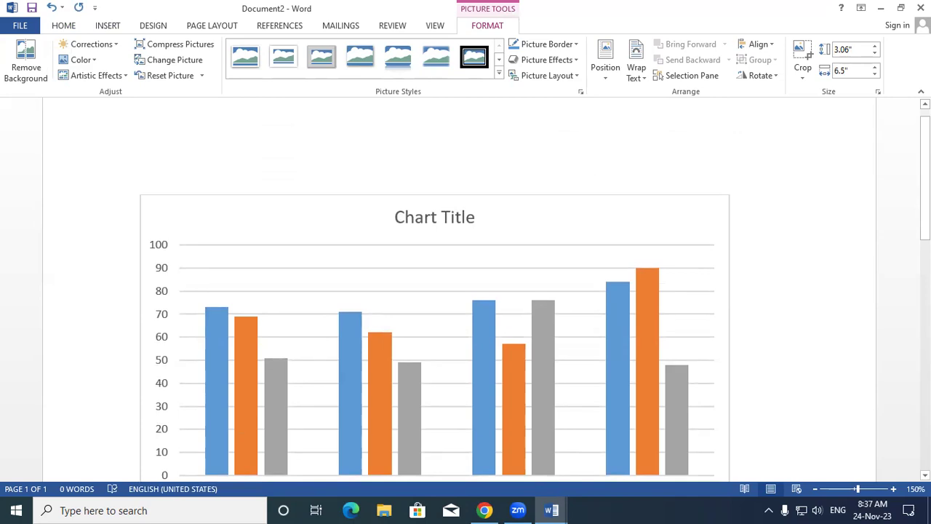
{"action": "key", "text": "super+shift+s"}
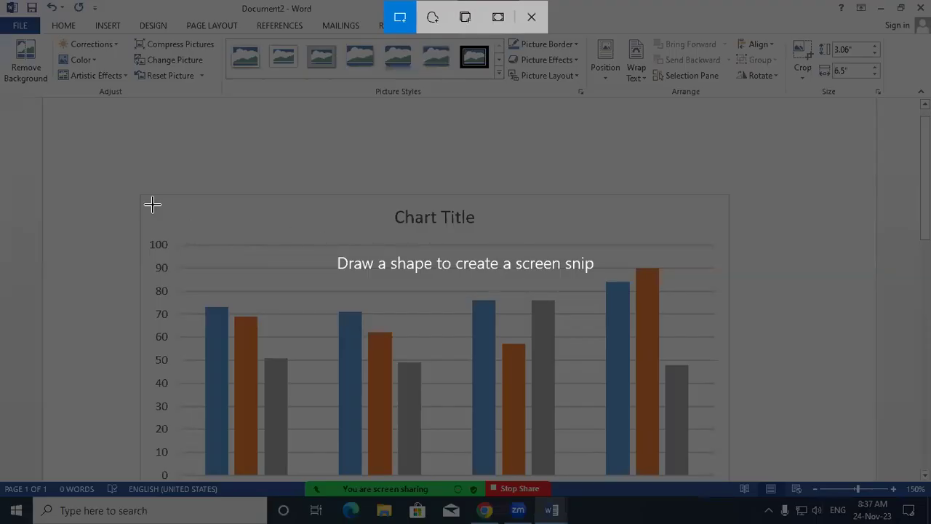
{"action": "left_click_drag", "start_coordinate": [136, 195], "coordinate": [730, 476]}
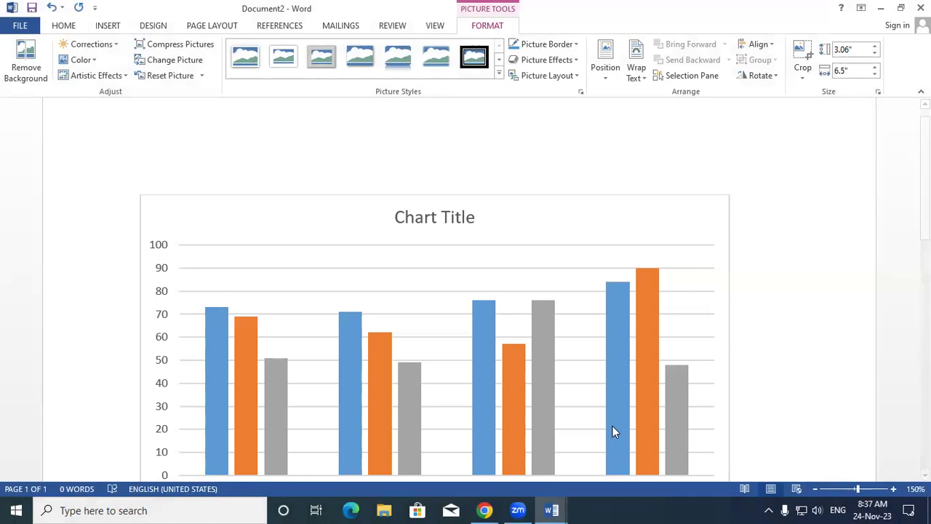
{"action": "left_click", "coordinate": [553, 509]}
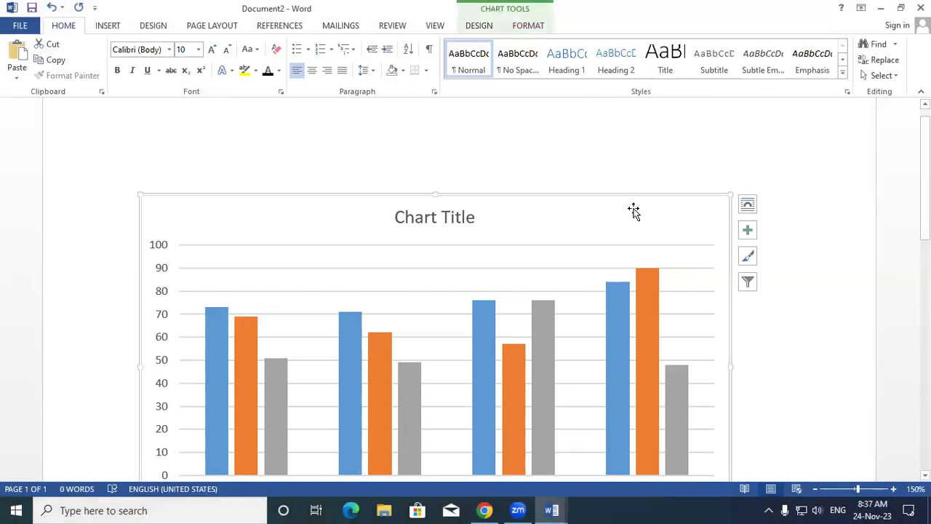
{"action": "key", "text": "ctrl+n"}
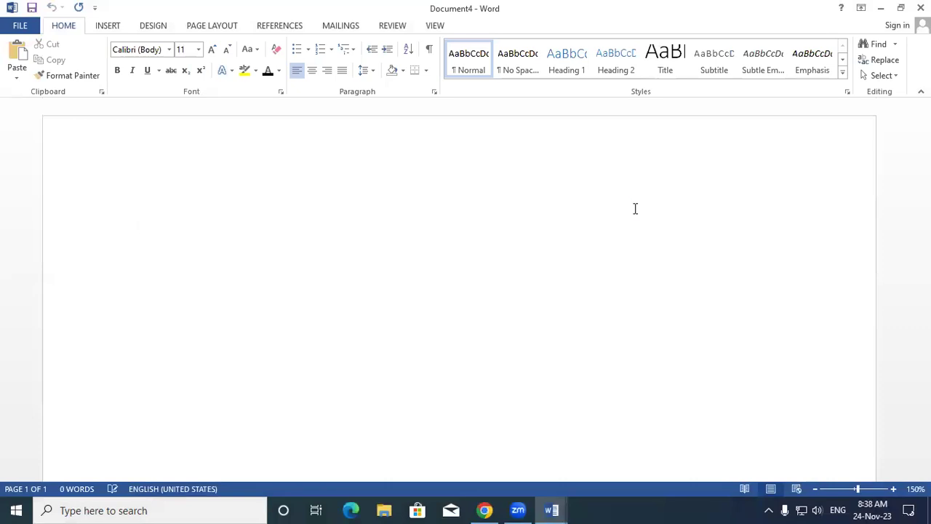
{"action": "key", "text": "ctrl+v"}
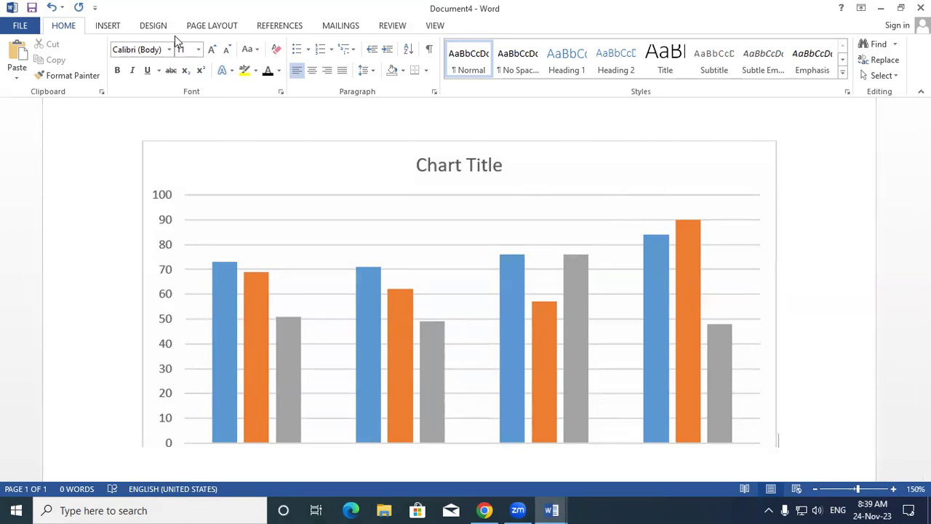
Insert a screen clipping of Document2's column chart below the pasted snip in Document4.
{"action": "left_click", "coordinate": [109, 27]}
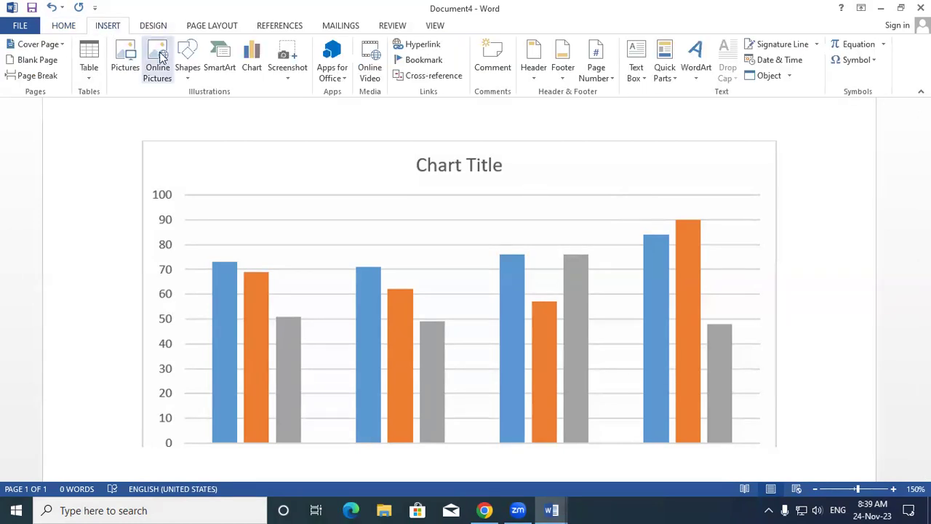
{"action": "left_click", "coordinate": [288, 79]}
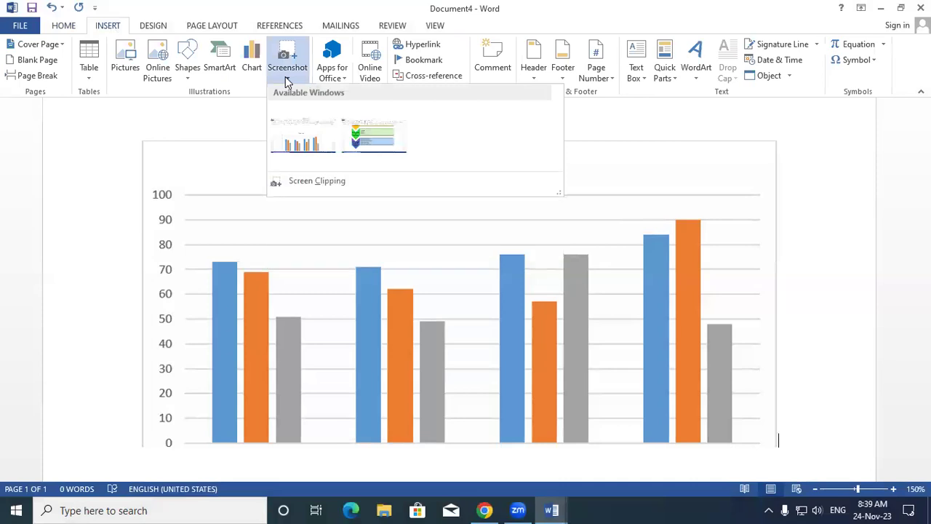
{"action": "left_click", "coordinate": [315, 182]}
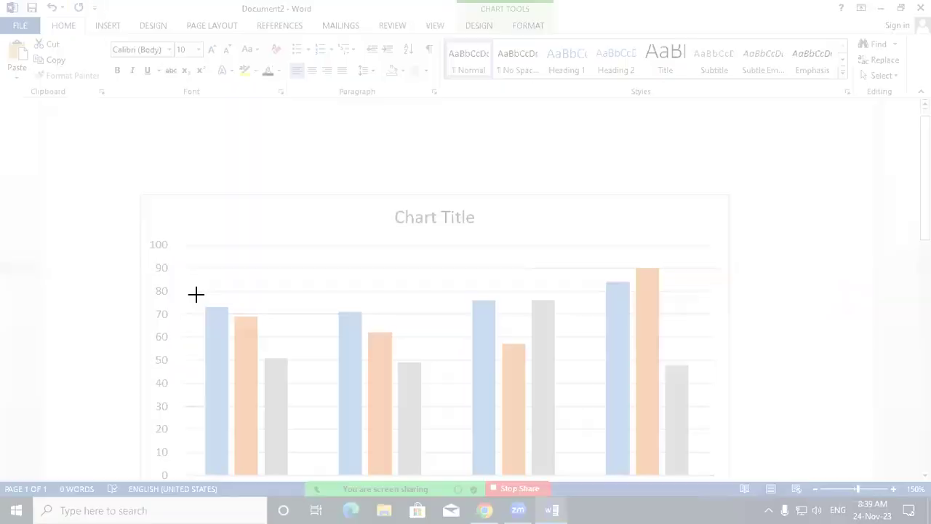
{"action": "left_click_drag", "start_coordinate": [119, 166], "coordinate": [698, 476]}
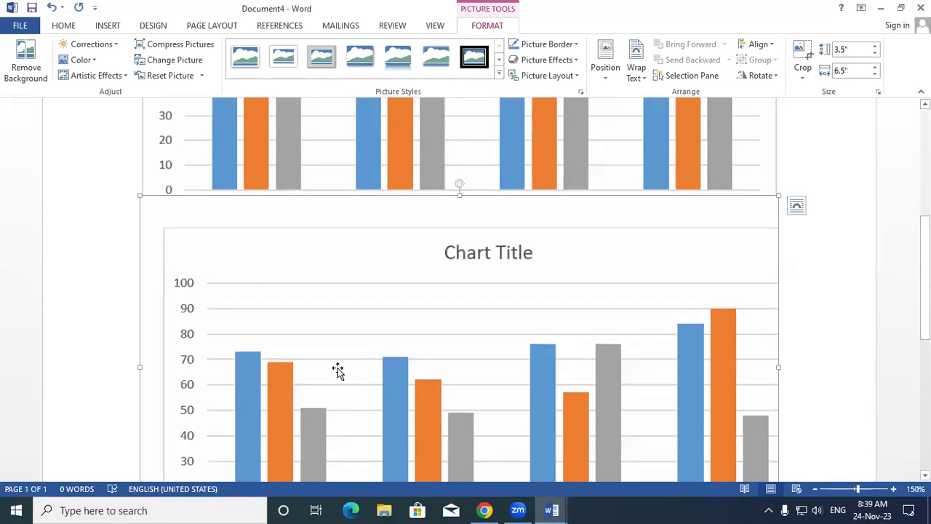
{"action": "scroll", "coordinate": [220, 331], "scroll_direction": "up", "scroll_amount": 3}
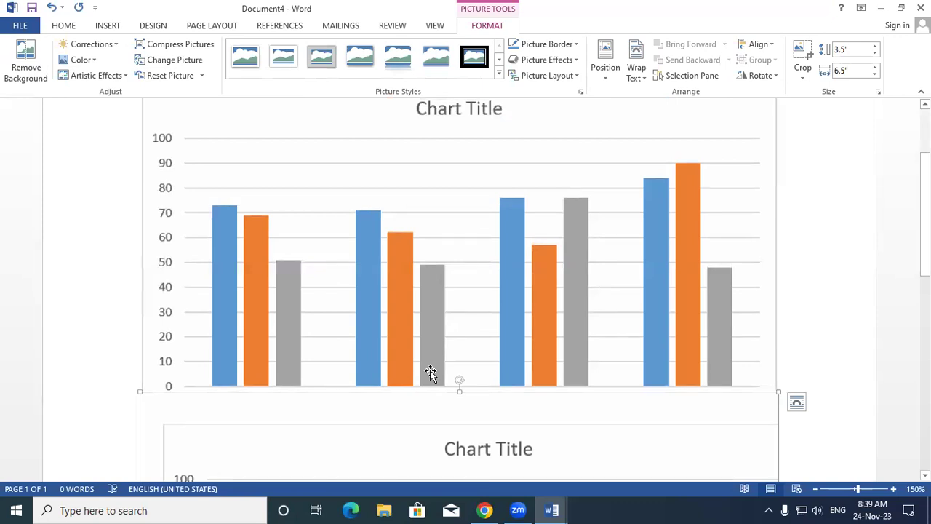
Bring the upper part of Document1's SmartArt into view, create a new blank document and paste the clipboard contents into it.
{"action": "mouse_move", "coordinate": [552, 511]}
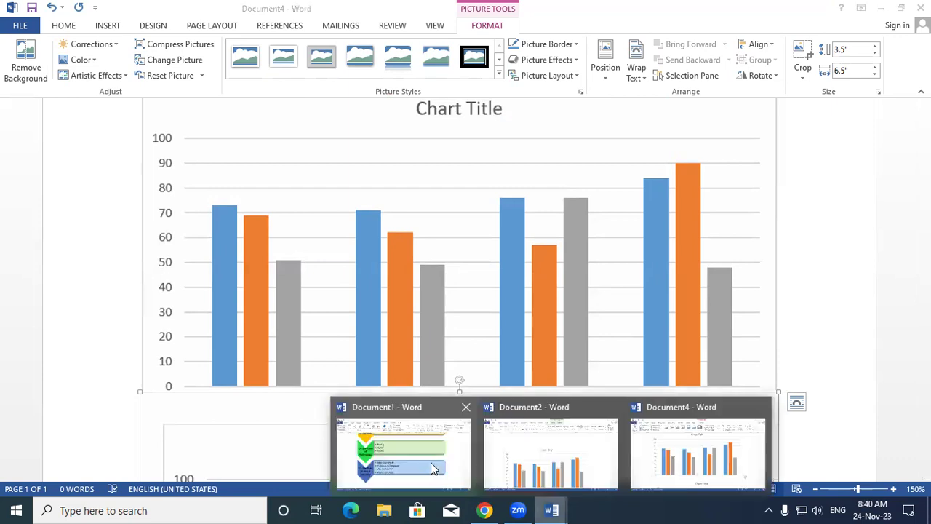
{"action": "left_click", "coordinate": [430, 466]}
{"action": "scroll", "coordinate": [367, 424], "scroll_direction": "up", "scroll_amount": 2}
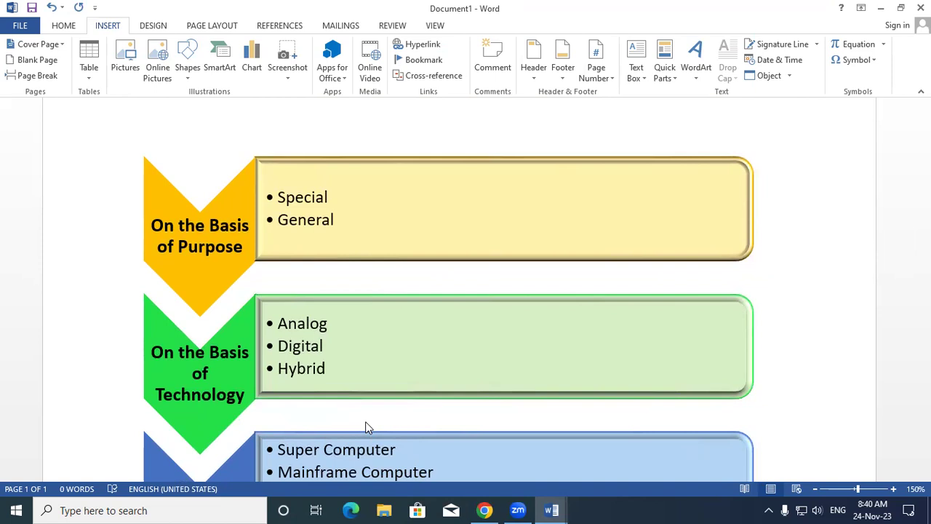
{"action": "key", "text": "ctrl+n"}
{"action": "key", "text": "ctrl+v"}
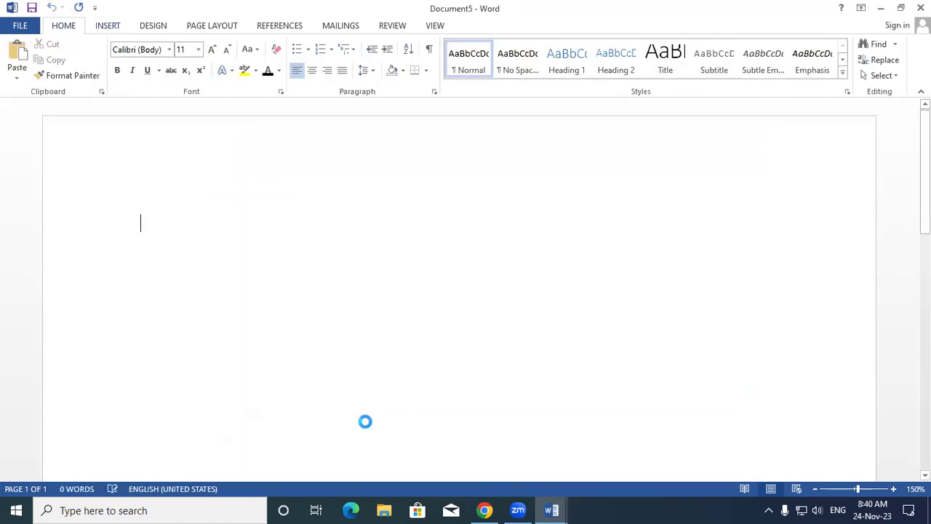